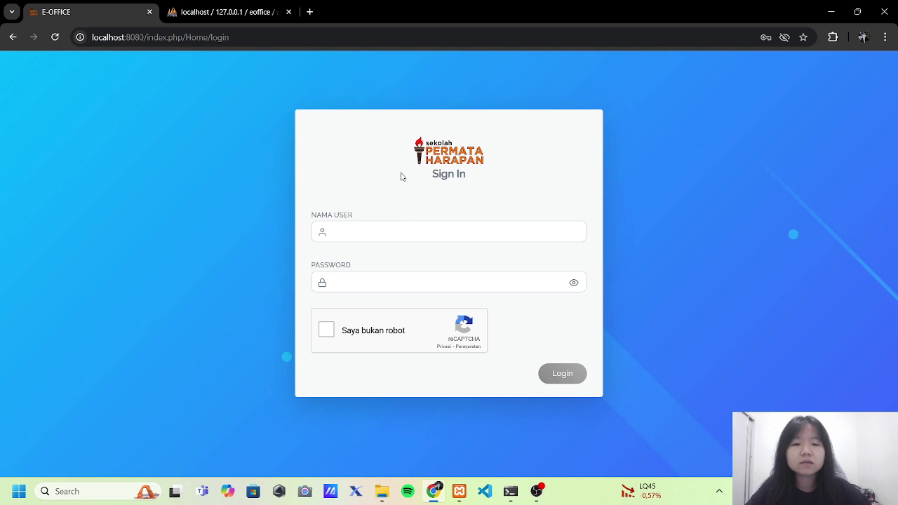
- Fill in the sign-in form with the user name admin and the account password
click(430, 227)
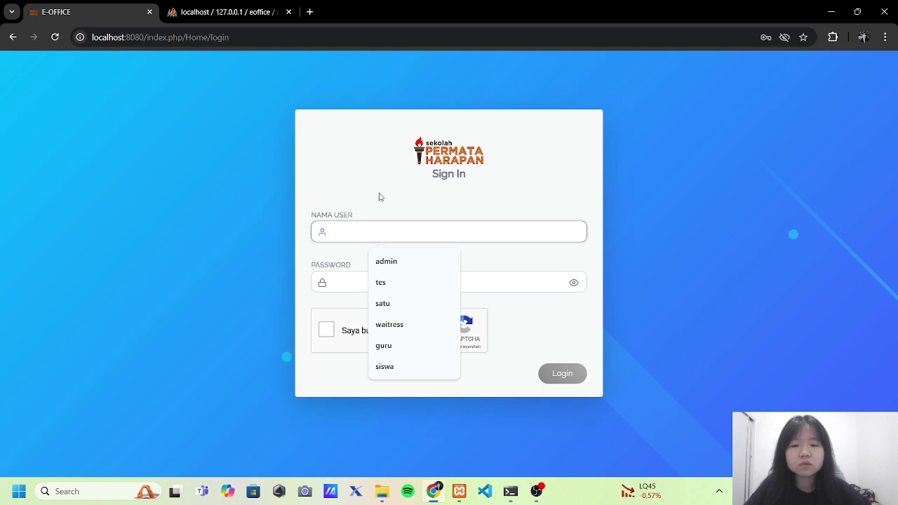
click(386, 263)
click(364, 280)
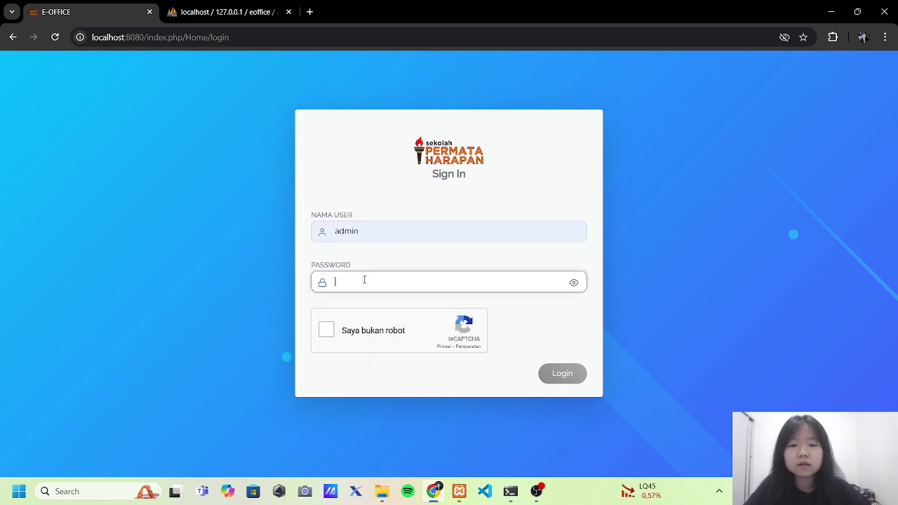
- Complete the reCAPTCHA by selecting the images that contain stairs, verify the selection and log in
click(326, 329)
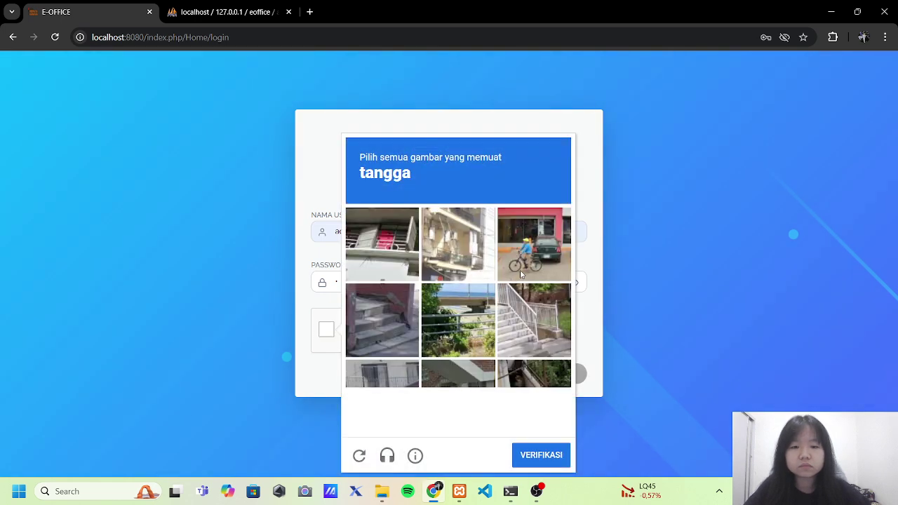
click(396, 308)
click(464, 322)
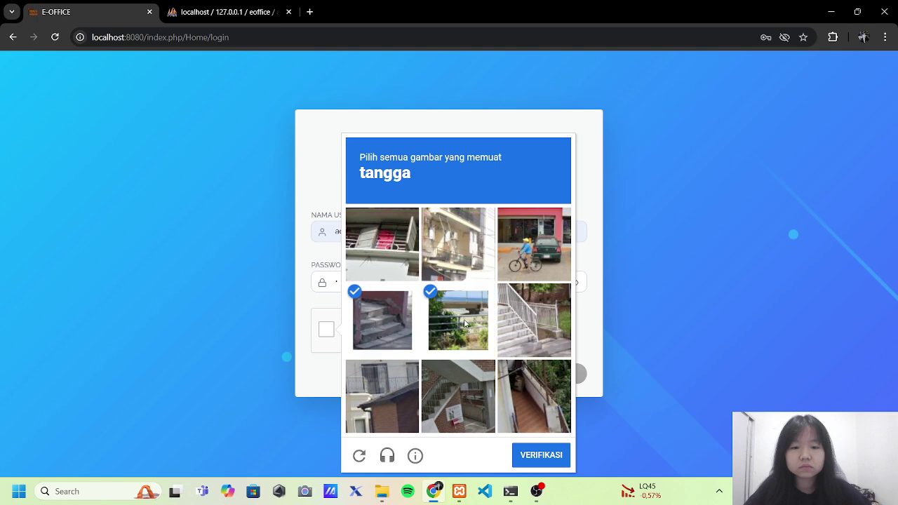
click(493, 317)
click(525, 328)
click(533, 378)
click(460, 397)
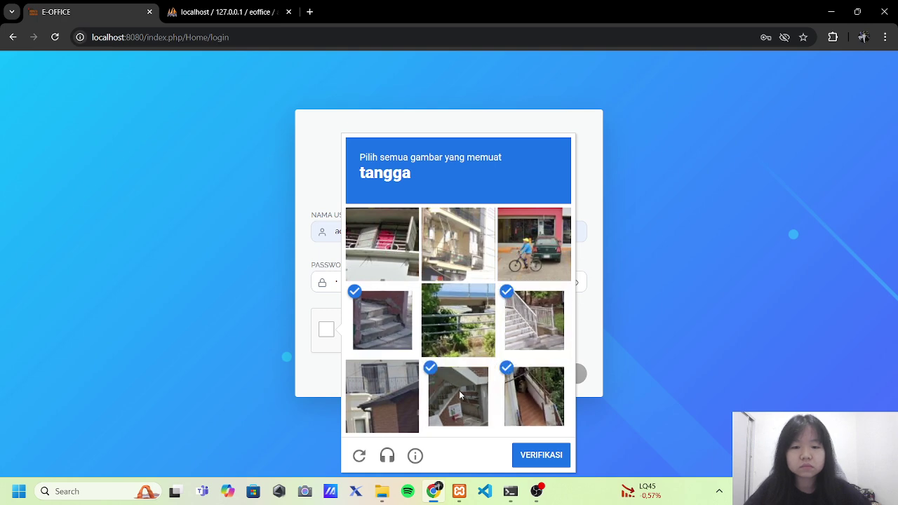
click(539, 452)
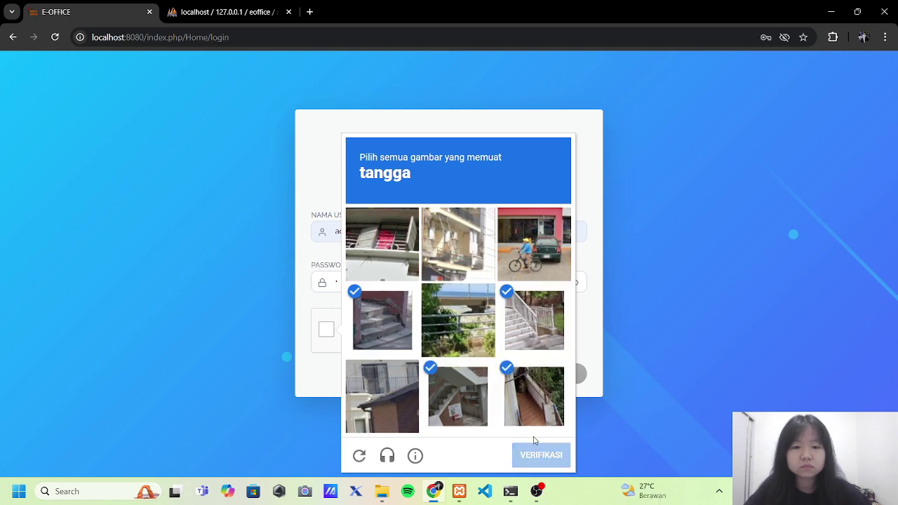
click(548, 370)
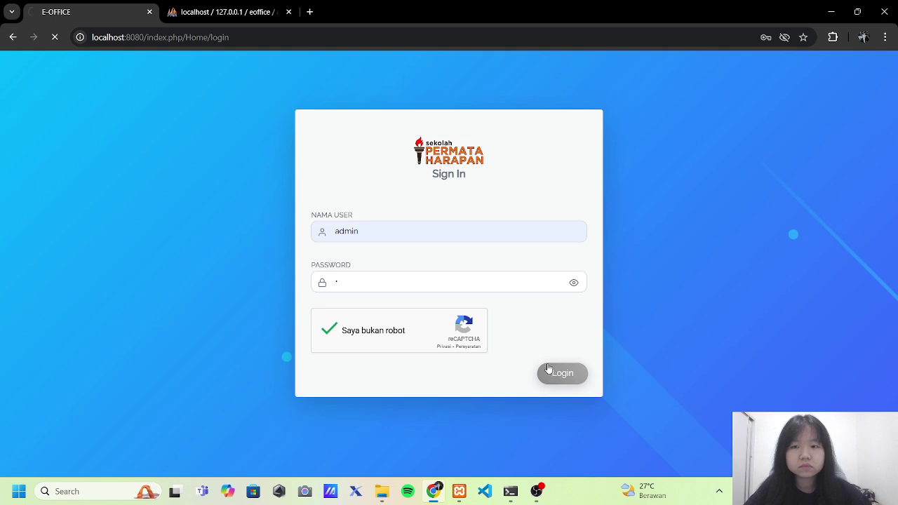
click(546, 365)
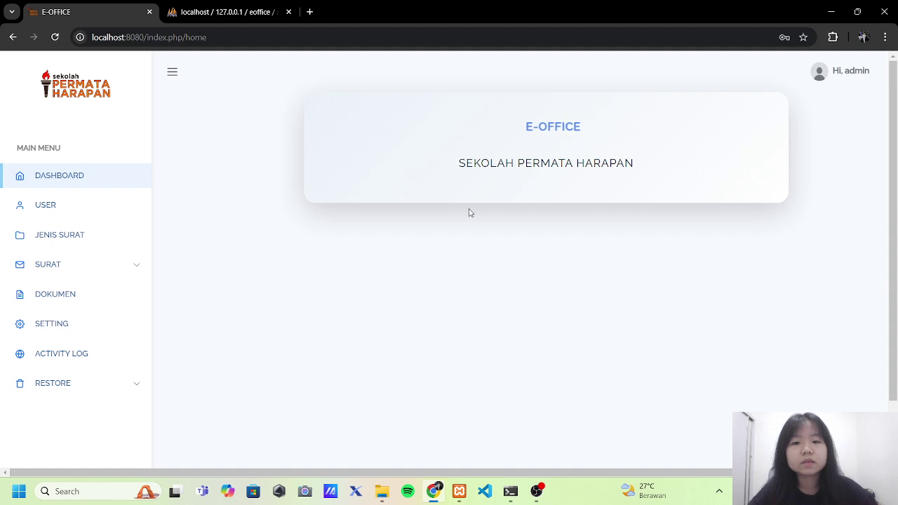
- Open the logged-in account's profile page and look over its photo, name, e-mail and phone fields
click(834, 74)
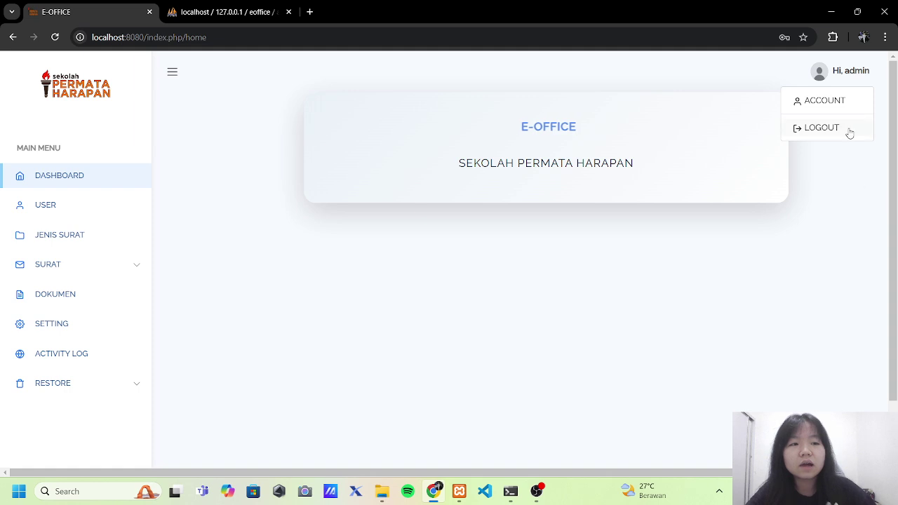
click(836, 107)
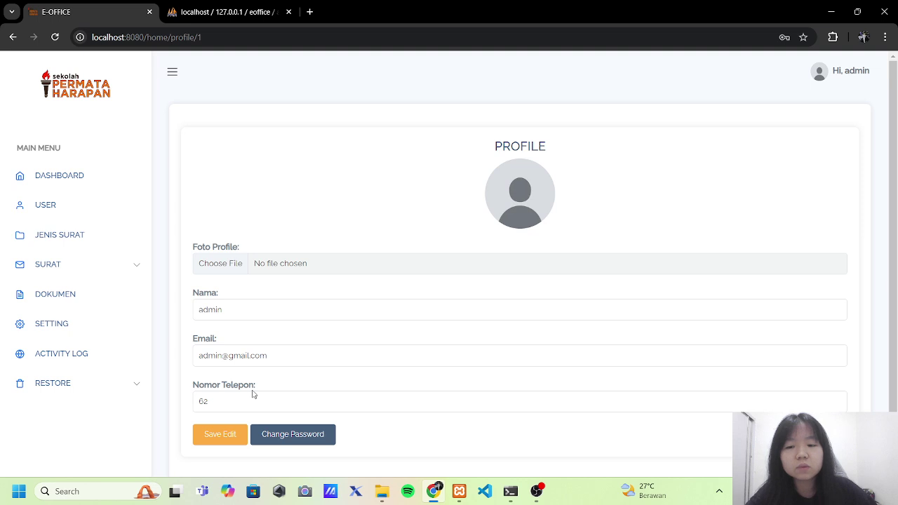
scroll(322, 331, down, 1)
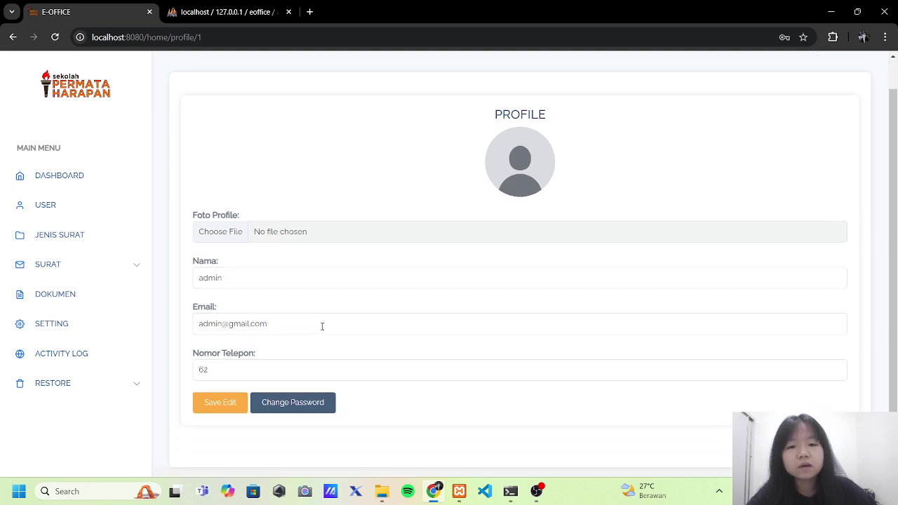
scroll(322, 326, up, 1)
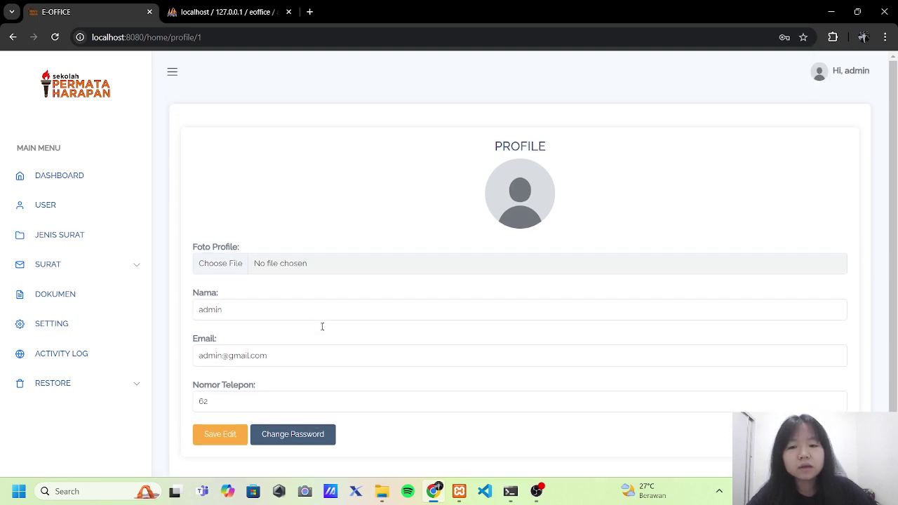
click(232, 308)
click(277, 178)
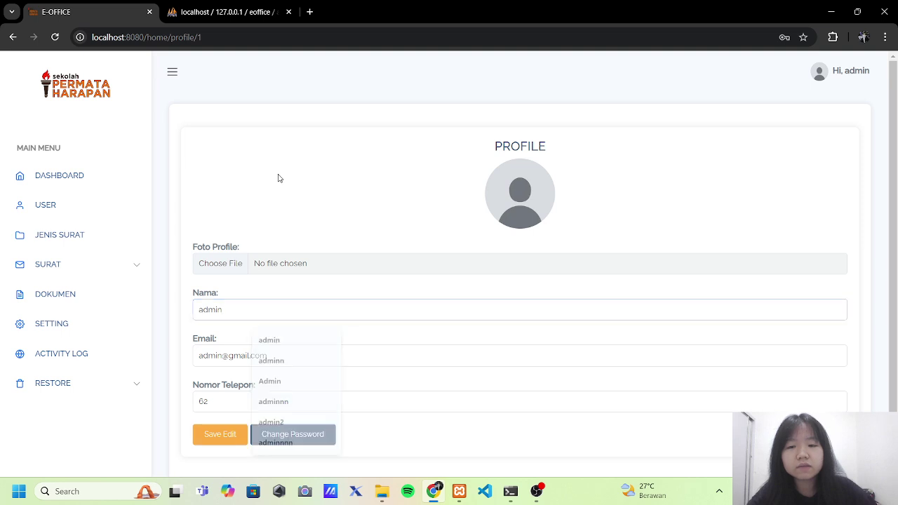
- Show the Ganti Password form on the profile page and examine its old and new password fields
scroll(285, 231, down, 1)
click(290, 400)
scroll(287, 379, down, 1)
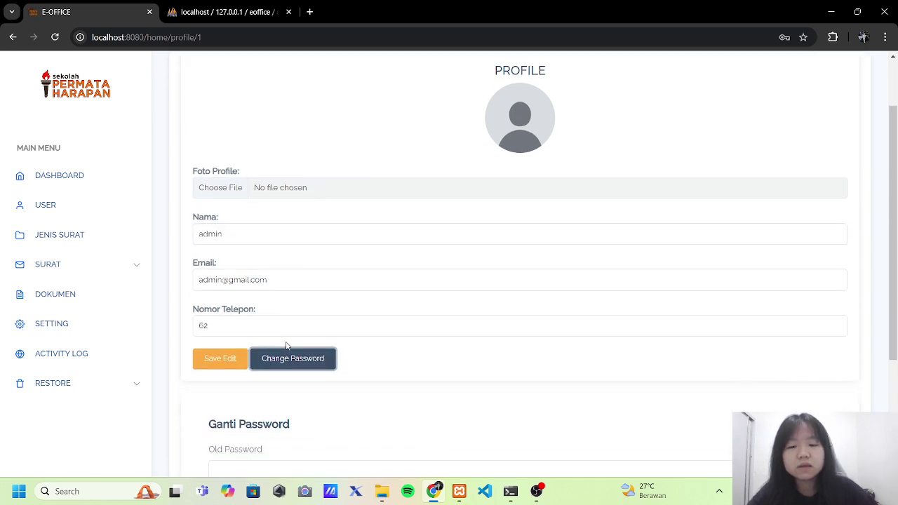
scroll(286, 345, down, 3)
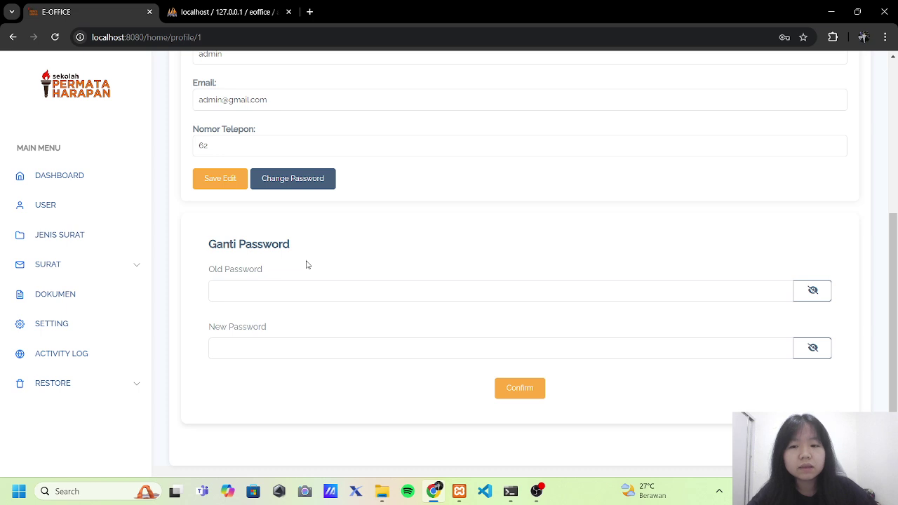
click(233, 293)
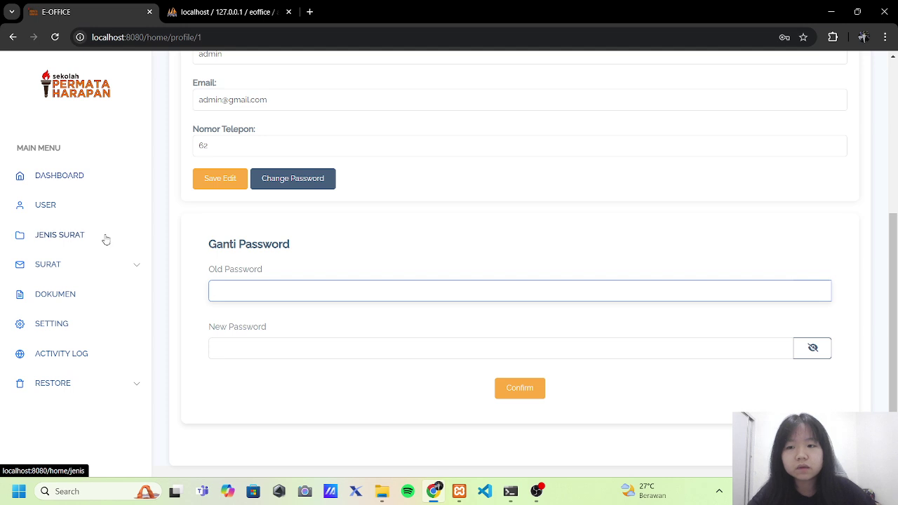
- Go to the User page and look over the list of users
scroll(91, 225, up, 4)
click(48, 205)
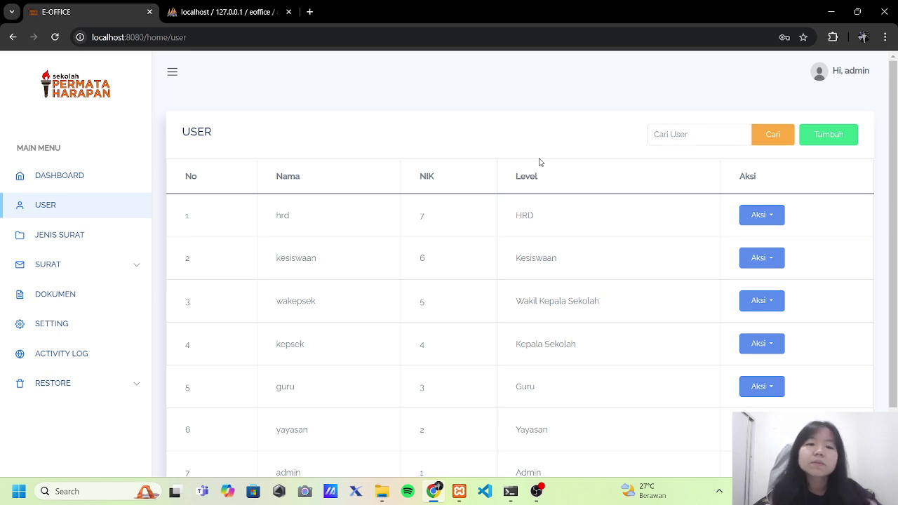
scroll(550, 158, down, 1)
scroll(558, 162, up, 1)
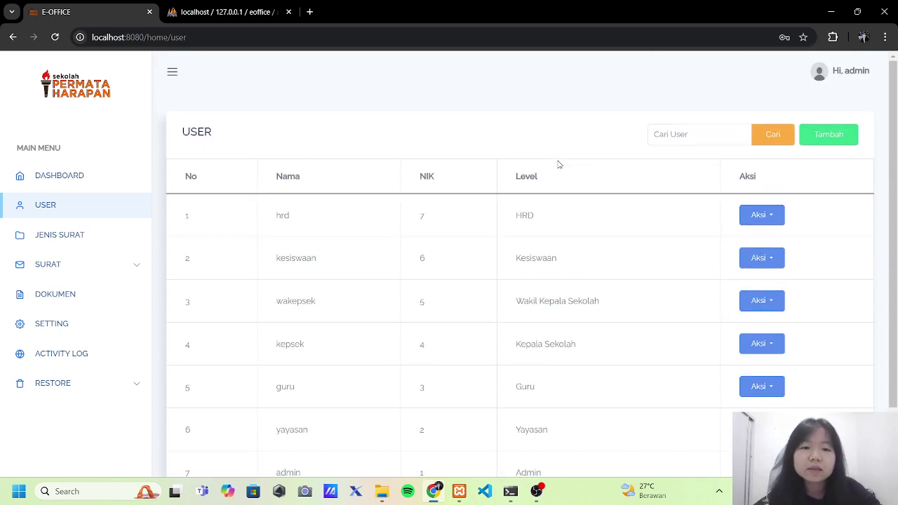
- Examine the Tambah User form with the levels Yayasan and Wakil Kepala Sekolah, and close it without submitting
click(818, 133)
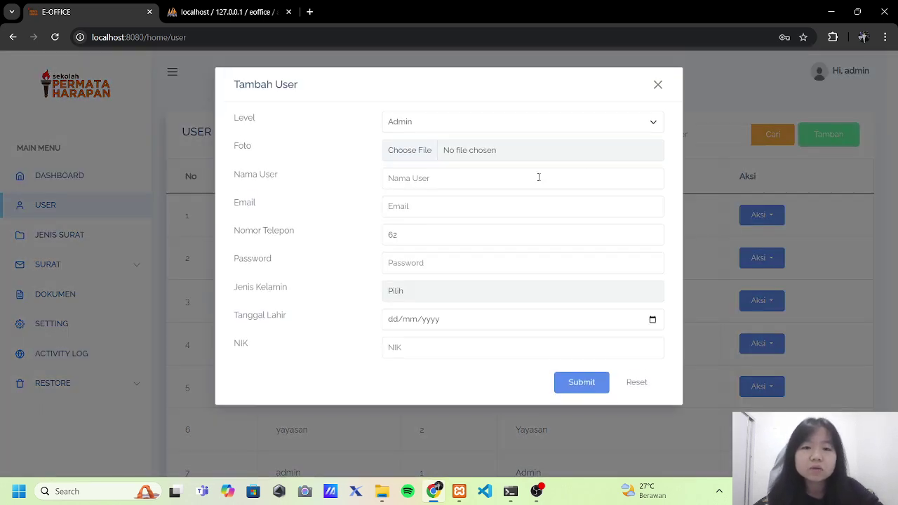
click(437, 120)
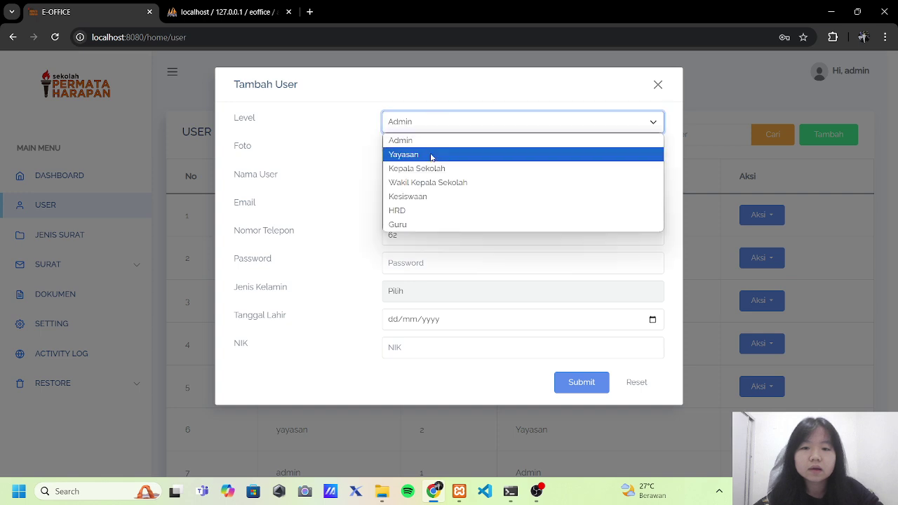
click(431, 153)
click(446, 126)
click(426, 184)
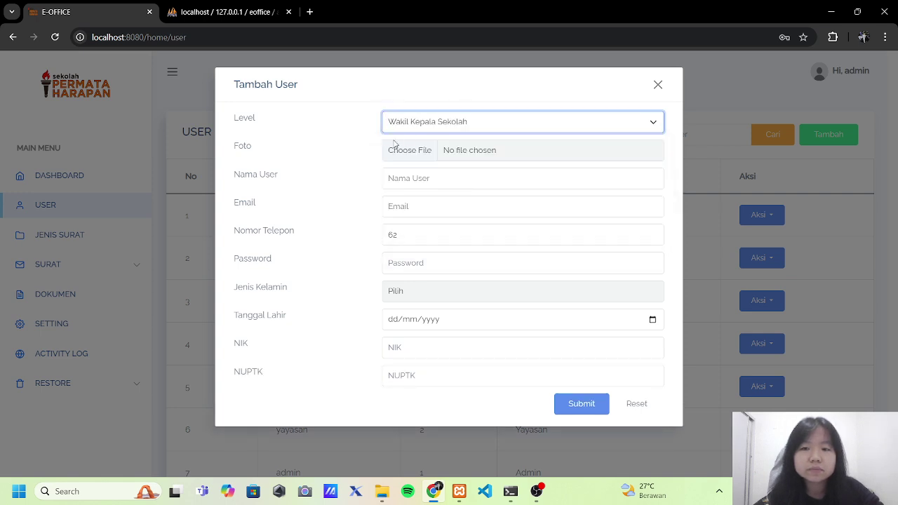
click(442, 173)
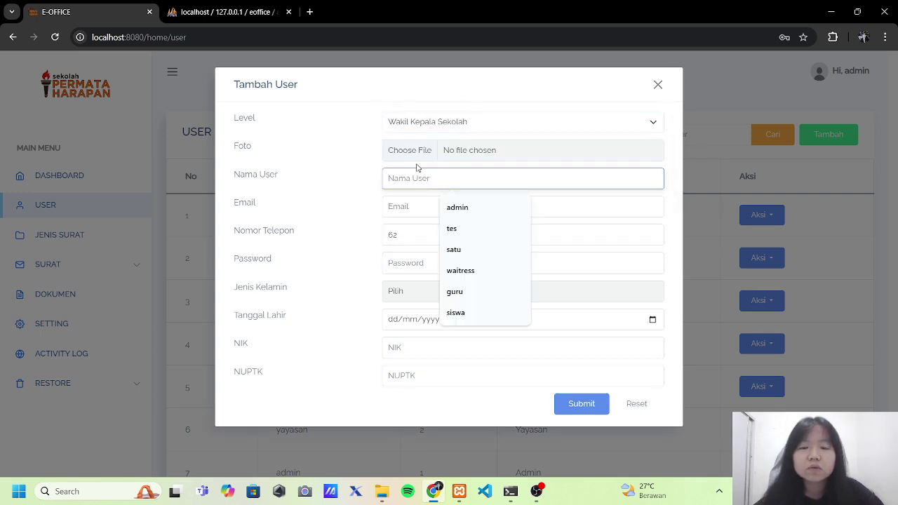
click(658, 85)
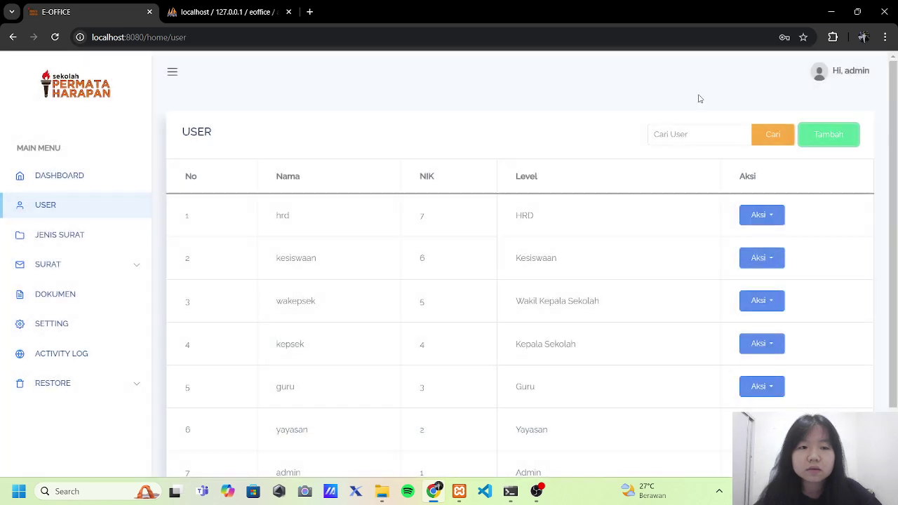
- Edit the hrd user's e-mail by inserting a 1 before the @ sign and save the update
click(747, 215)
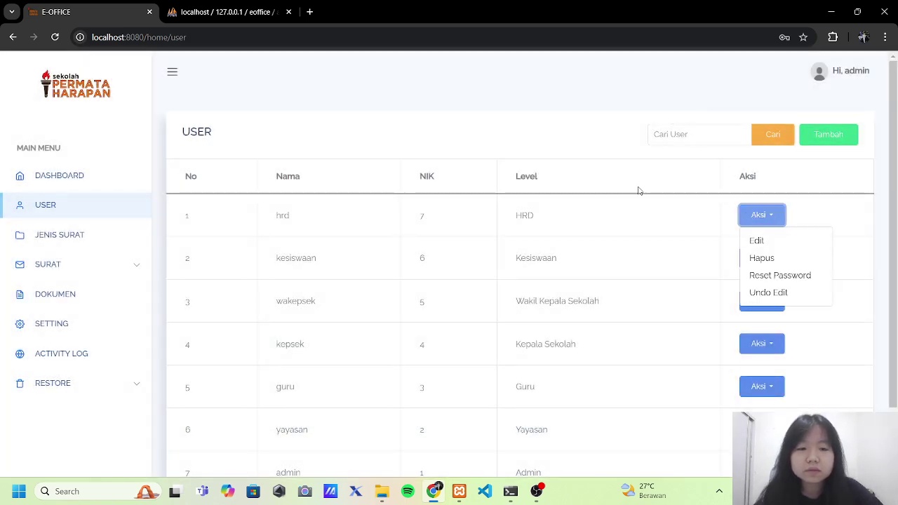
click(745, 239)
scroll(419, 239, down, 1)
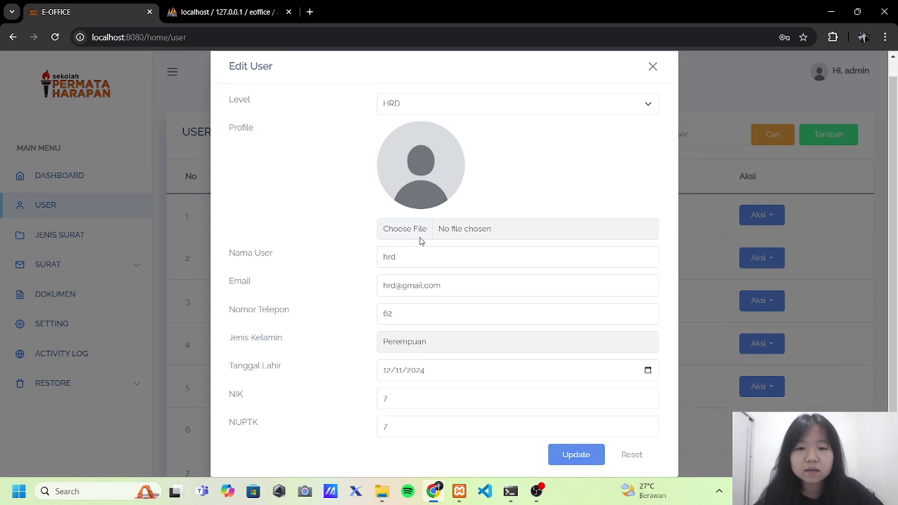
scroll(417, 242, up, 1)
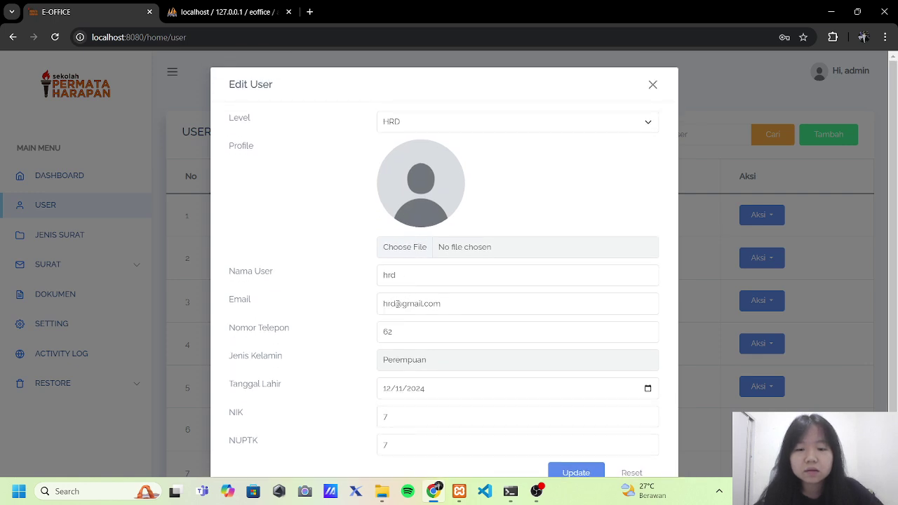
click(396, 304)
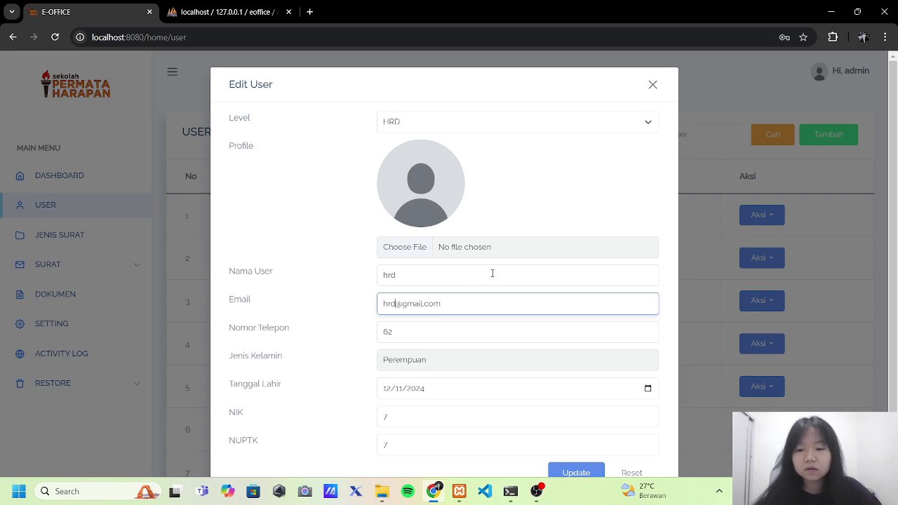
scroll(496, 271, down, 1)
text(1)
click(567, 440)
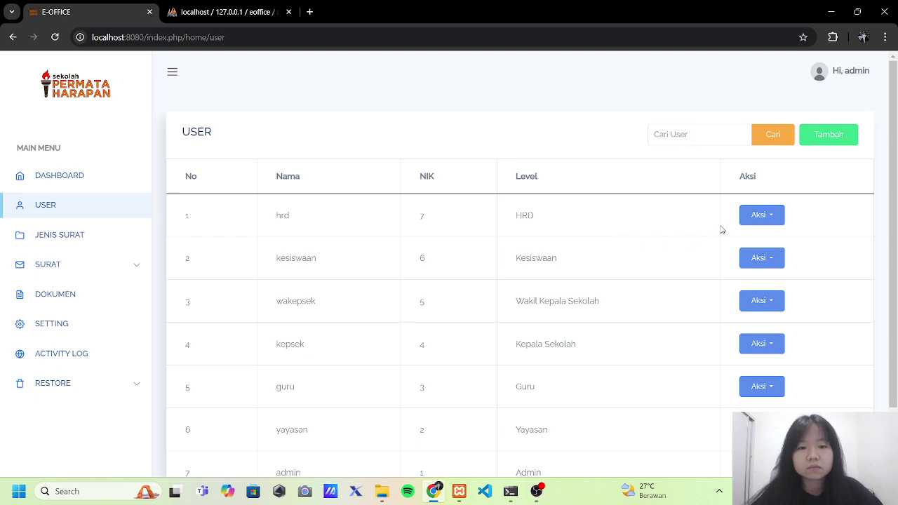
- Compare the hrd user's earlier data in Undo Edit User with the current data in Edit User, closing both forms
click(757, 220)
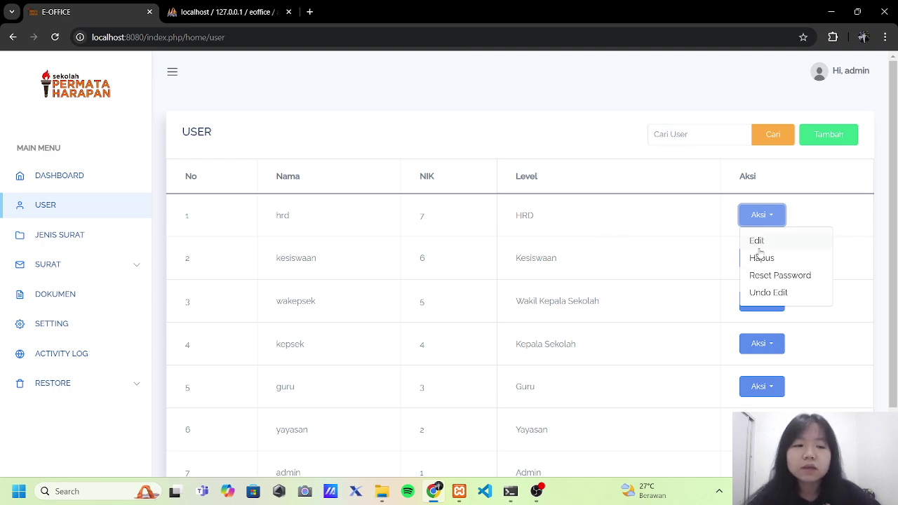
click(768, 293)
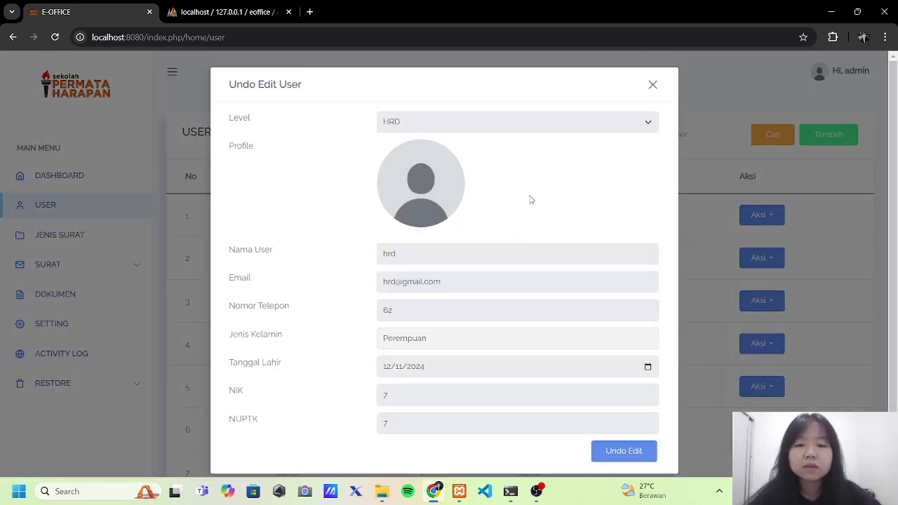
click(652, 84)
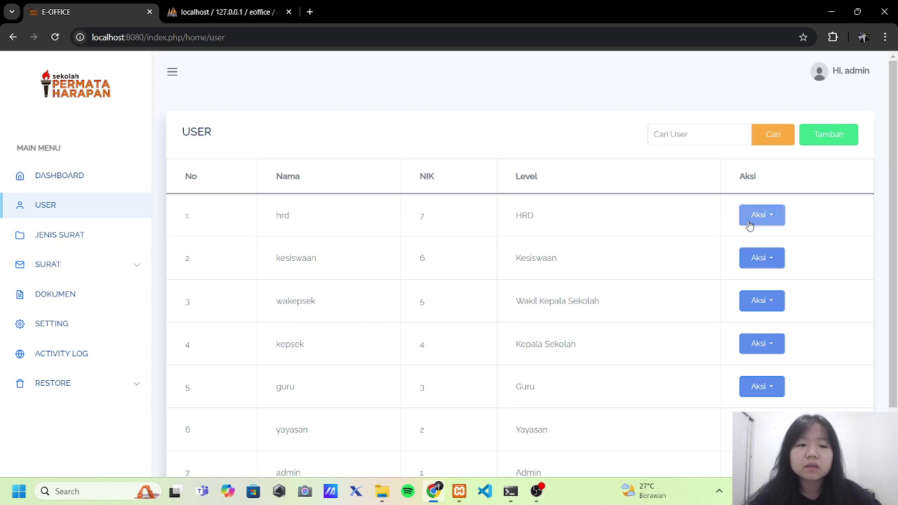
click(750, 218)
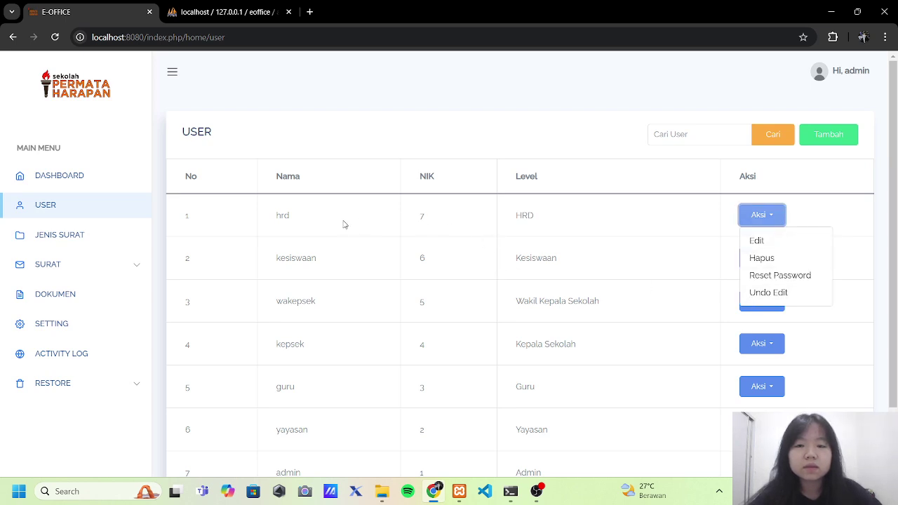
click(757, 241)
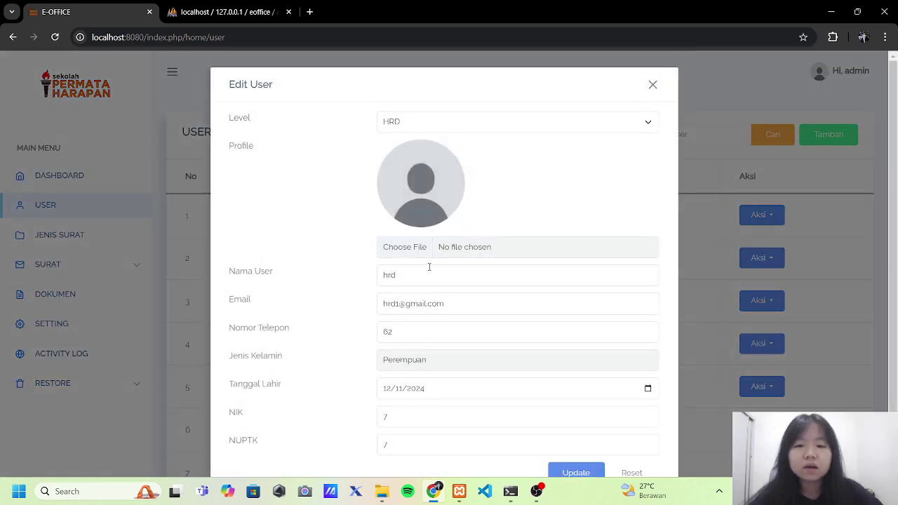
click(652, 84)
- Undo the last edit of the hrd user and check the user's data in the Edit User form, closing it without updating
click(757, 214)
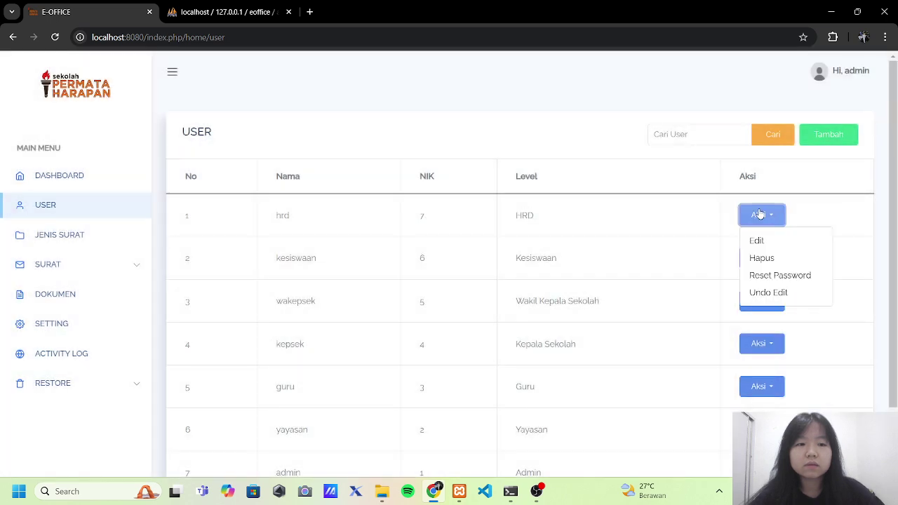
click(758, 292)
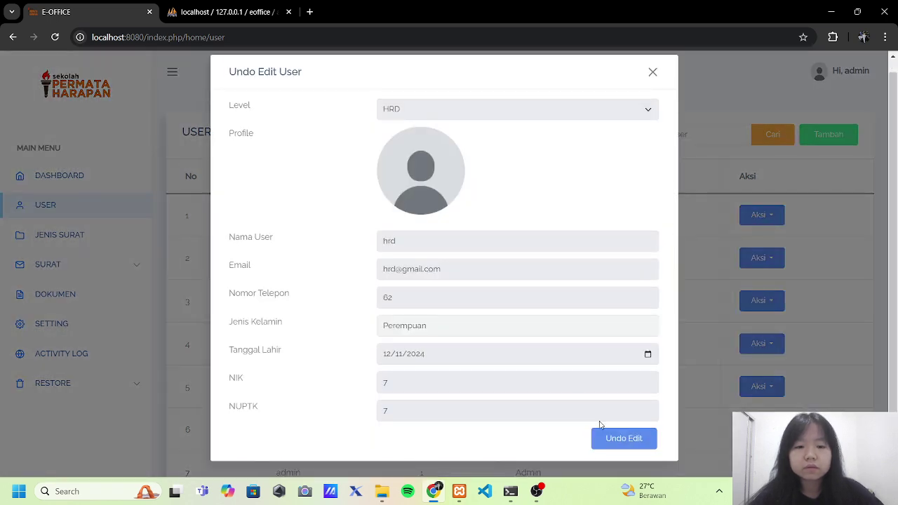
click(605, 436)
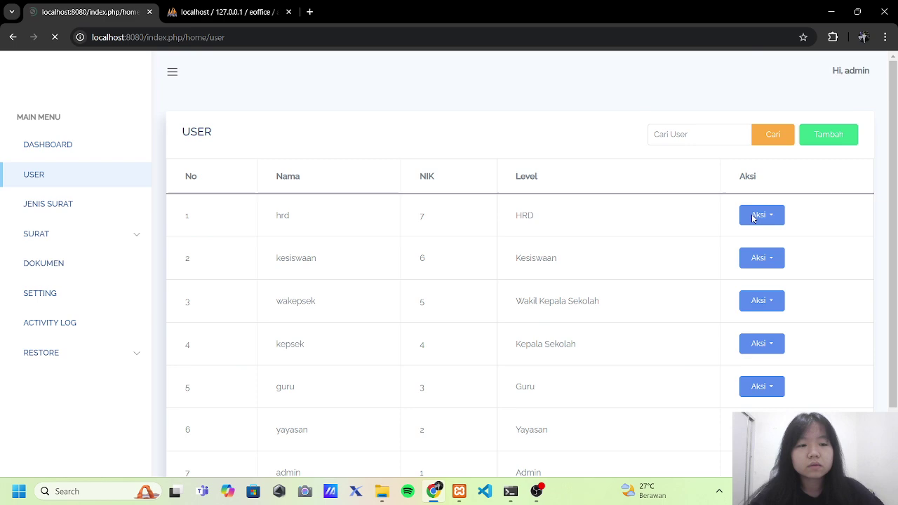
click(753, 218)
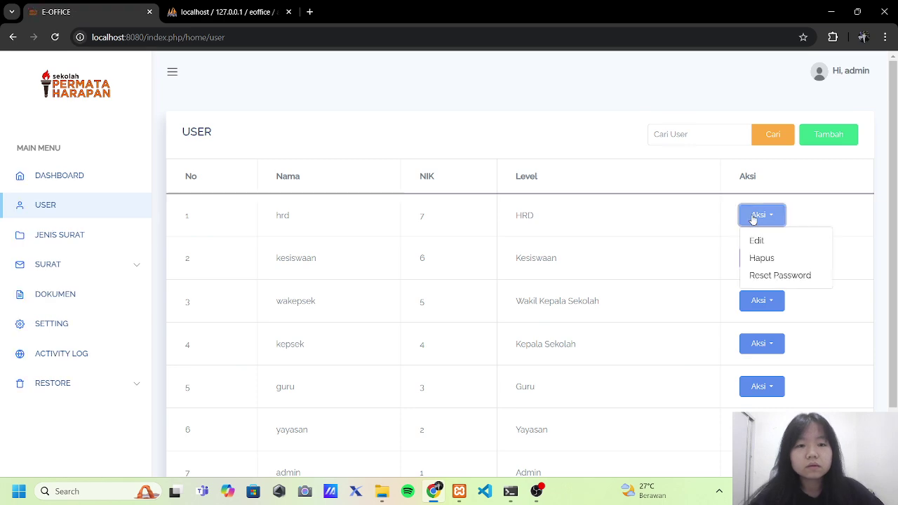
click(757, 239)
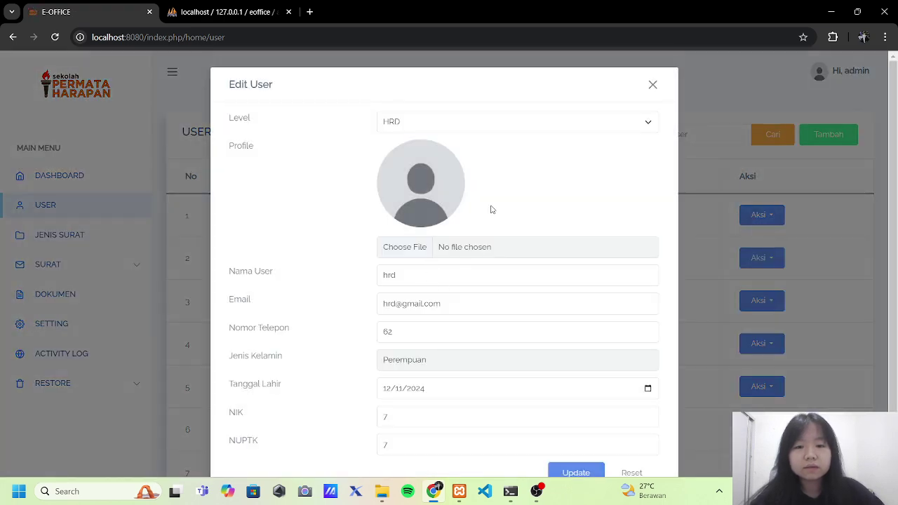
click(652, 85)
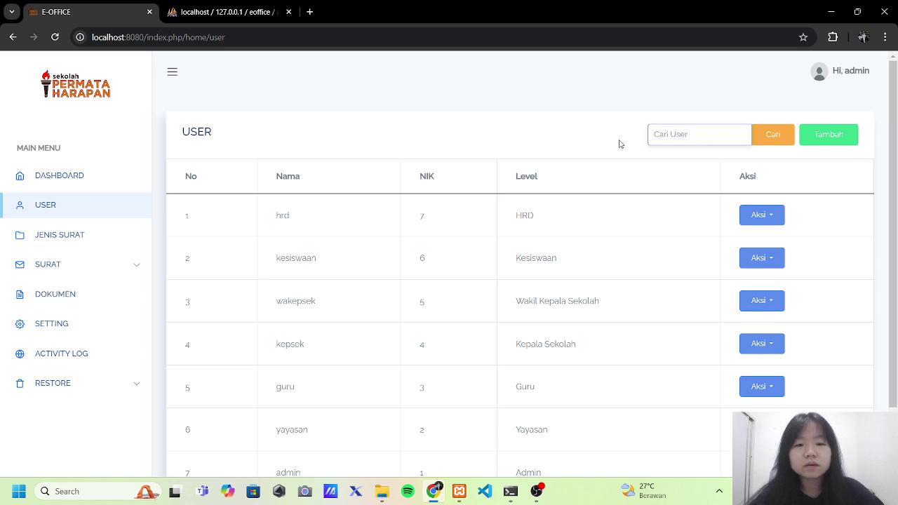
- Search the user list for hrd, and clear the search to list all users again
text(hrd)
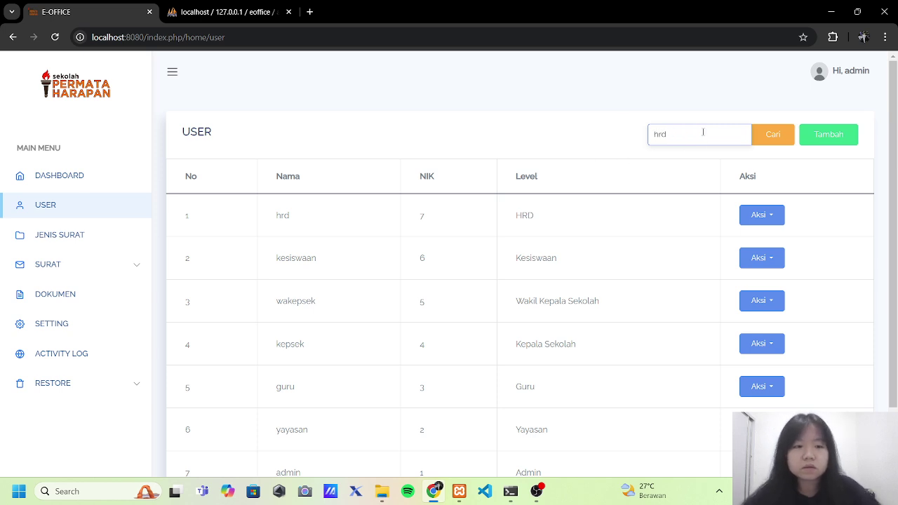
click(776, 138)
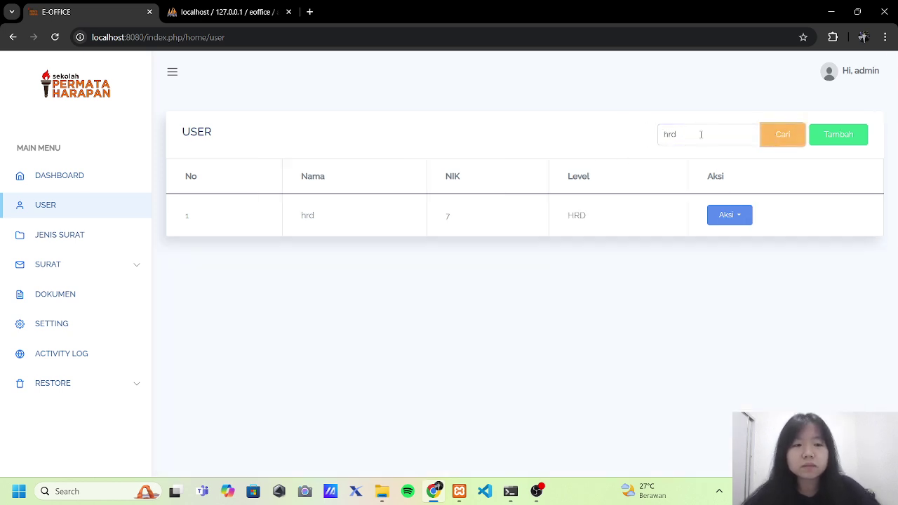
drag(700, 135, 648, 138)
key(BackSpace)
click(781, 134)
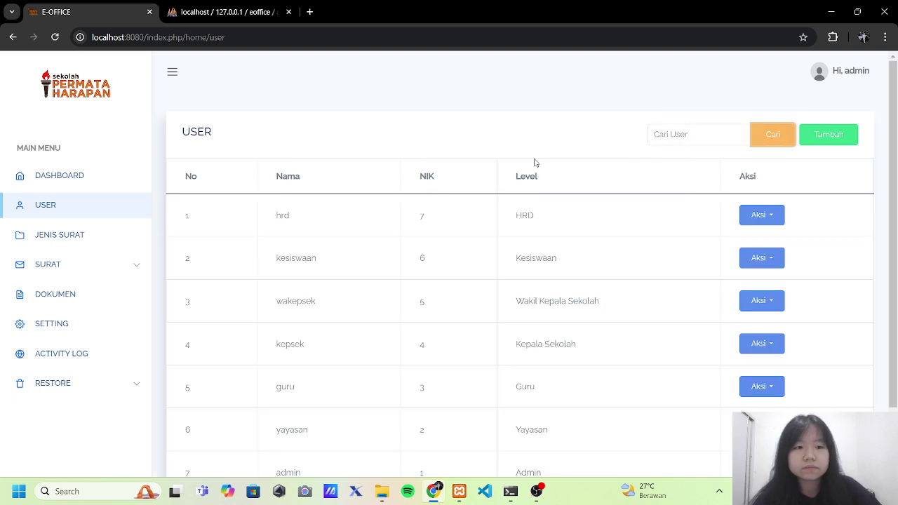
- Go to the Jenis Surat page and examine its add form and the edit form and actions for Surat Masuk, saving nothing
click(56, 231)
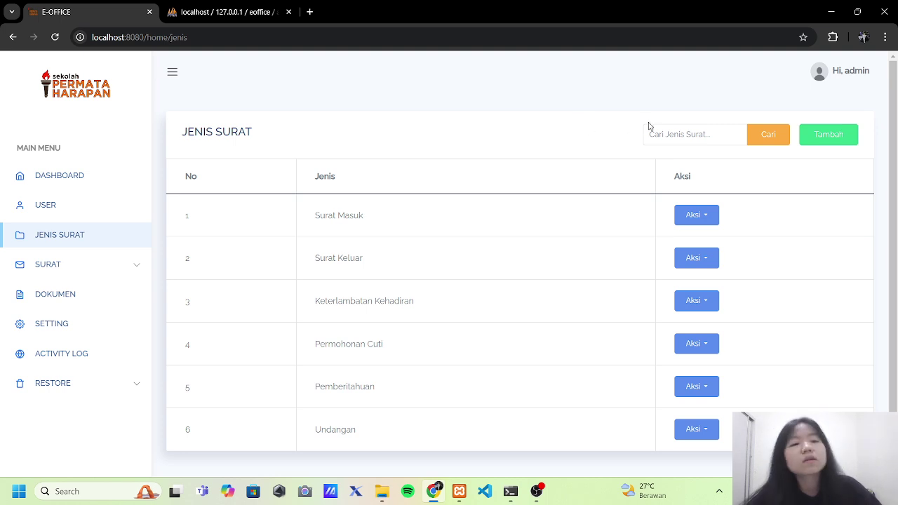
click(829, 142)
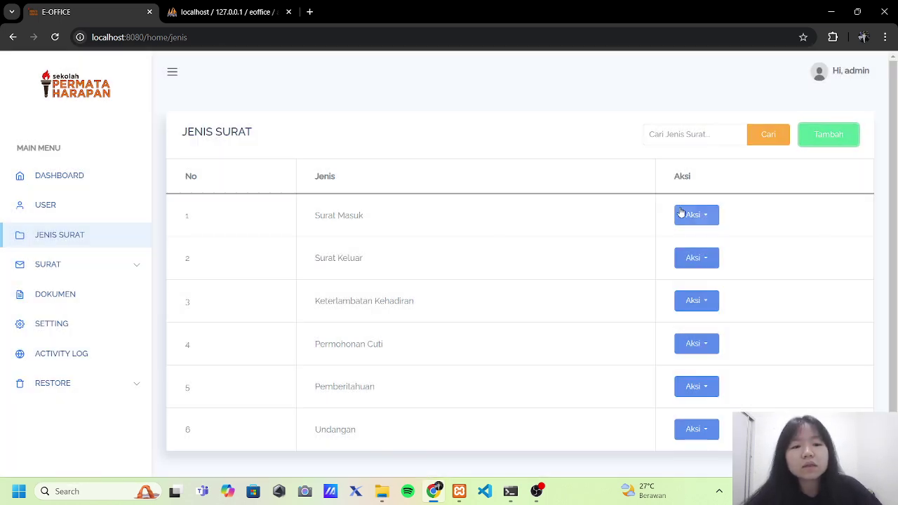
click(695, 215)
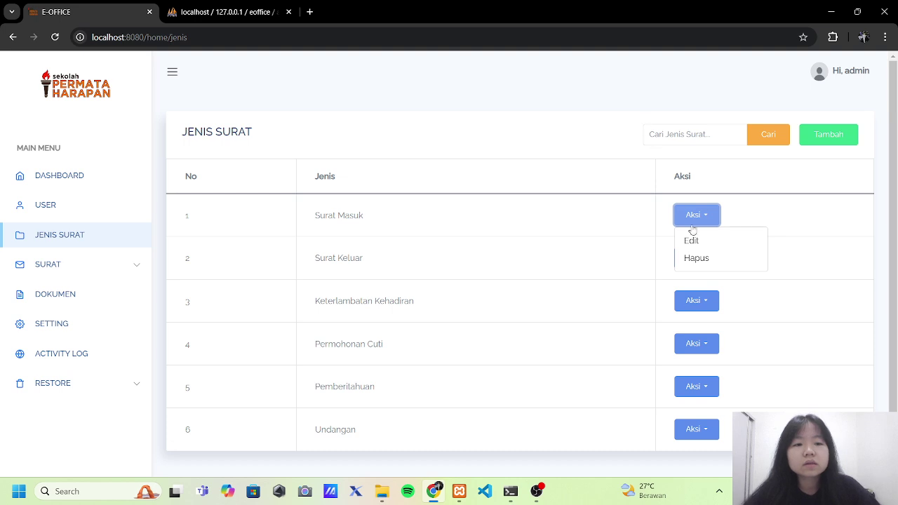
click(691, 241)
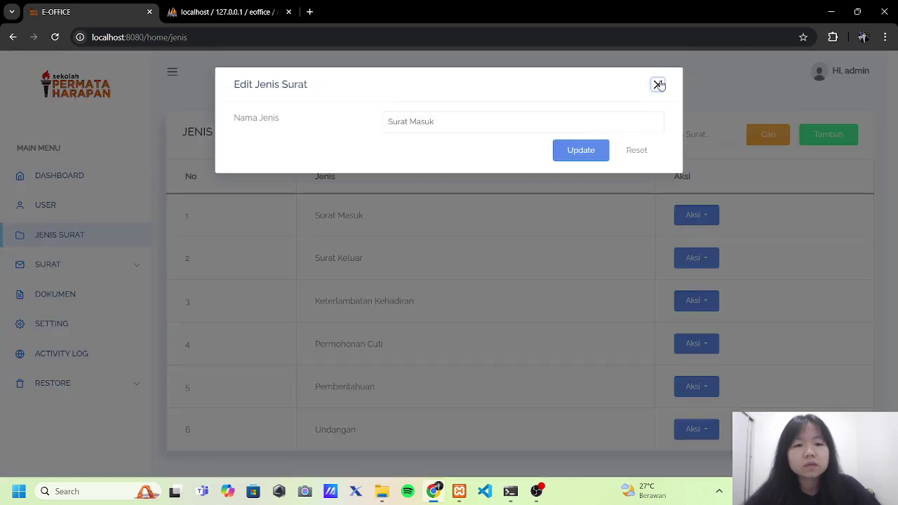
click(657, 84)
click(695, 214)
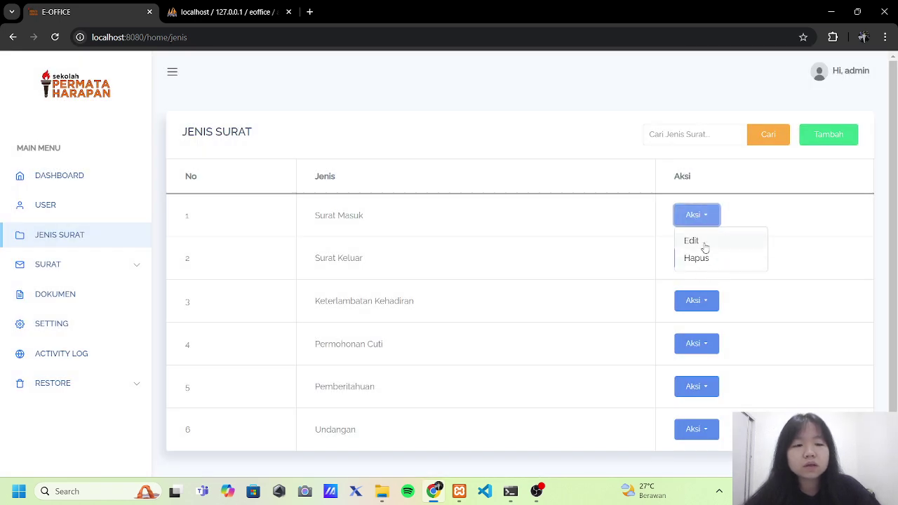
click(694, 241)
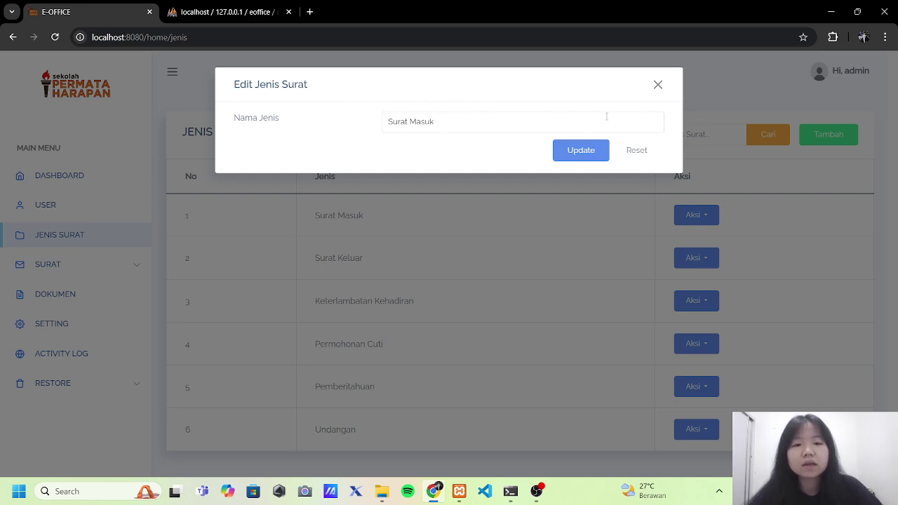
click(658, 85)
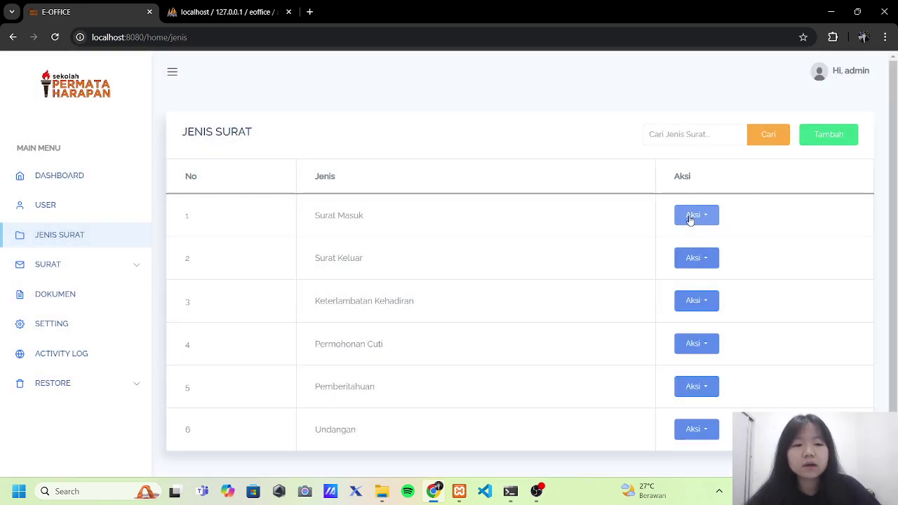
click(690, 220)
click(598, 116)
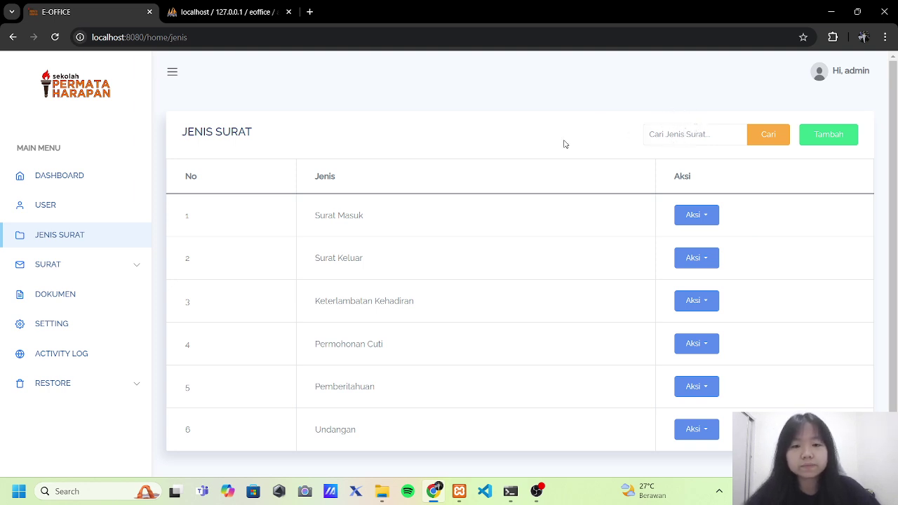
- Go to the Surat Masuk page and examine the fields of the Tambah Surat Masuk form, closing it without submitting
click(75, 270)
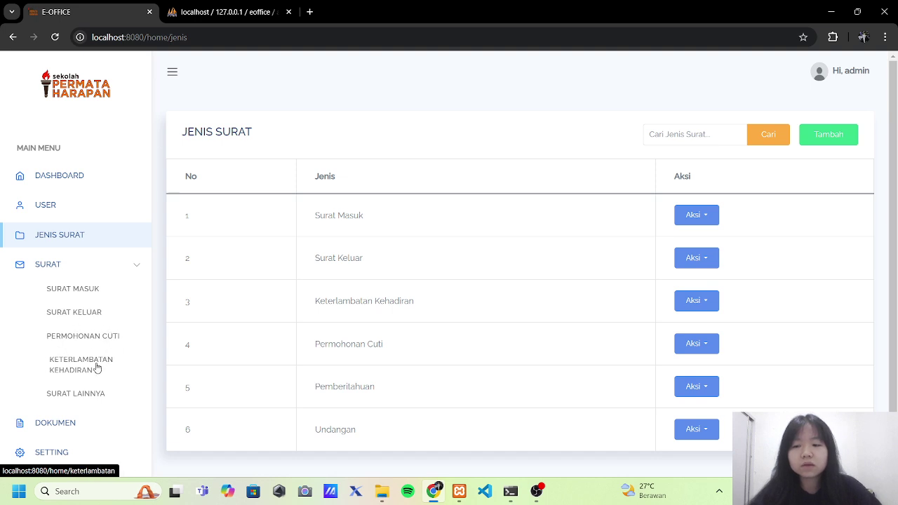
click(74, 294)
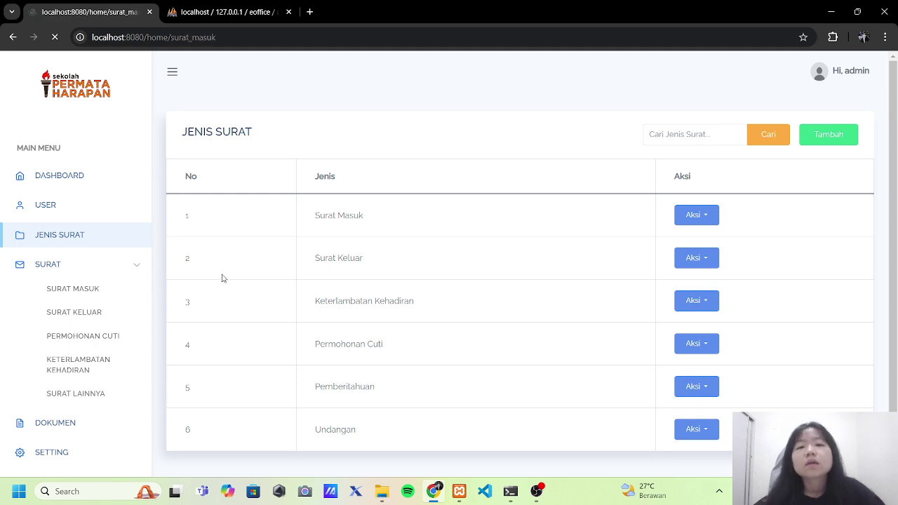
click(814, 139)
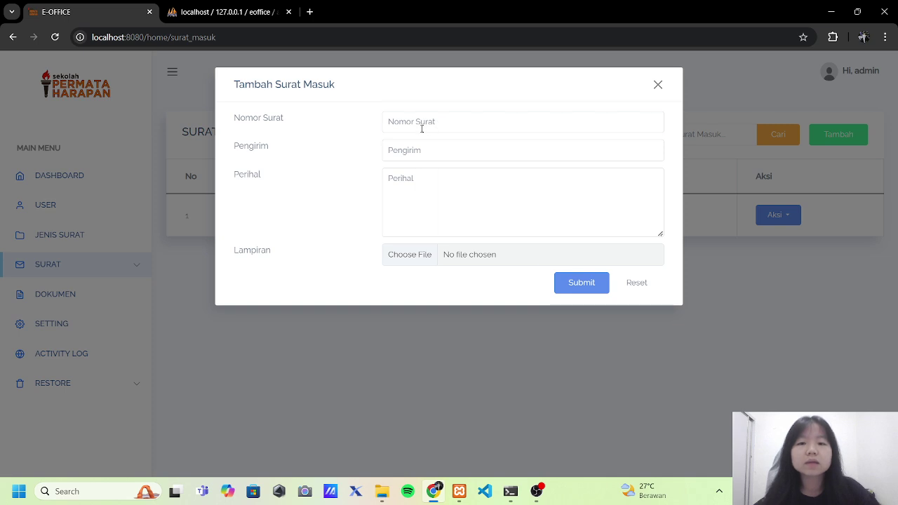
click(422, 124)
click(419, 150)
click(419, 184)
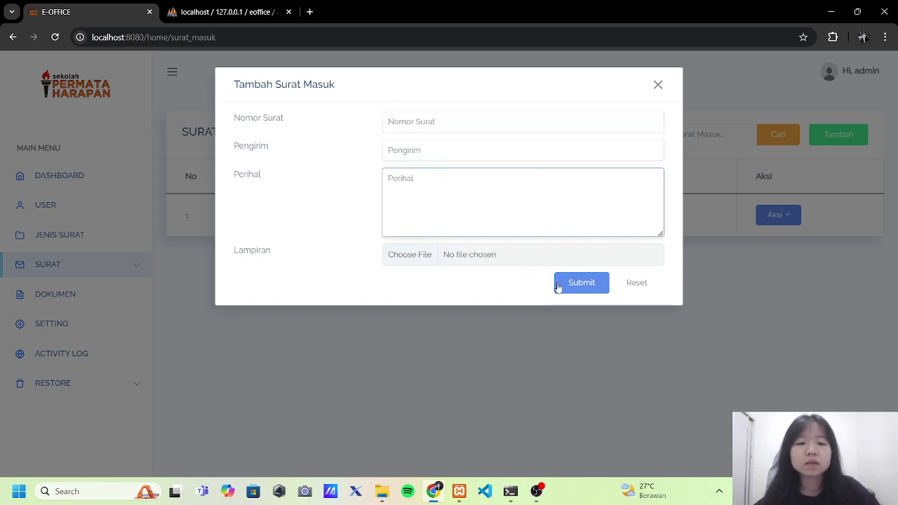
click(658, 85)
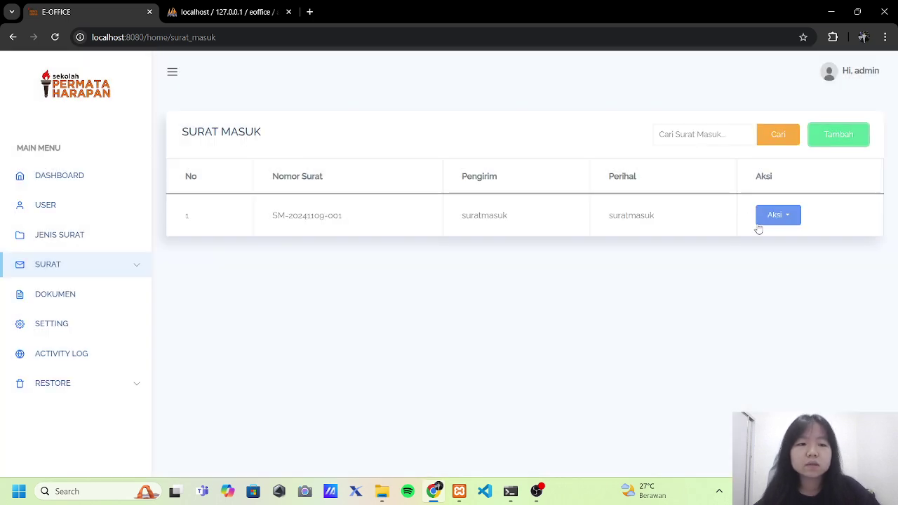
- Examine the Edit Surat Masuk form of the suratmasuk letter, close it without updating, and look over the letter's available actions
click(761, 215)
scroll(758, 193, down, 1)
click(764, 188)
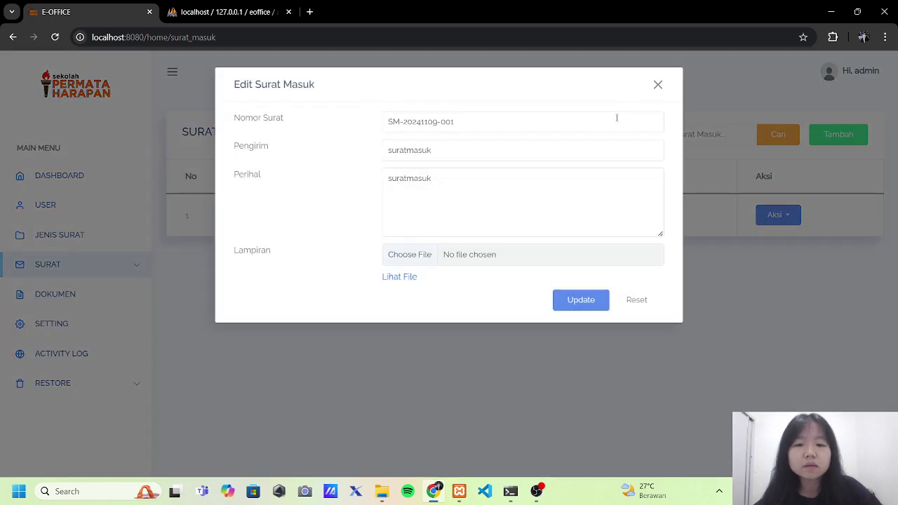
click(657, 84)
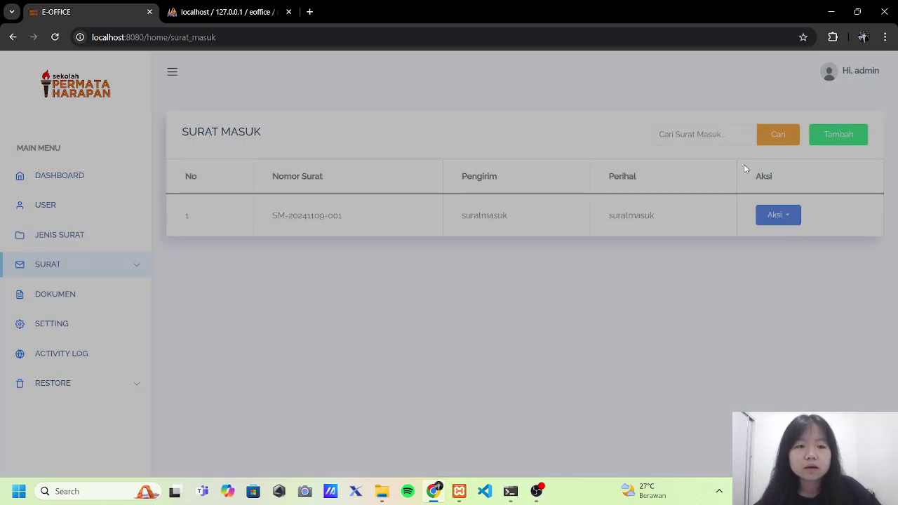
click(761, 214)
scroll(778, 193, down, 1)
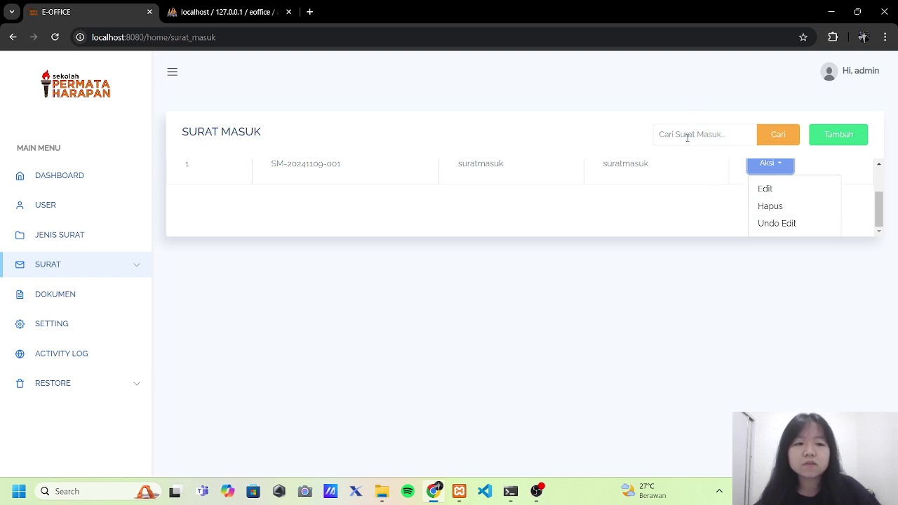
- Go to the Surat Keluar page and examine the Tambah Surat Keluar form, closing it without submitting
click(77, 277)
click(88, 314)
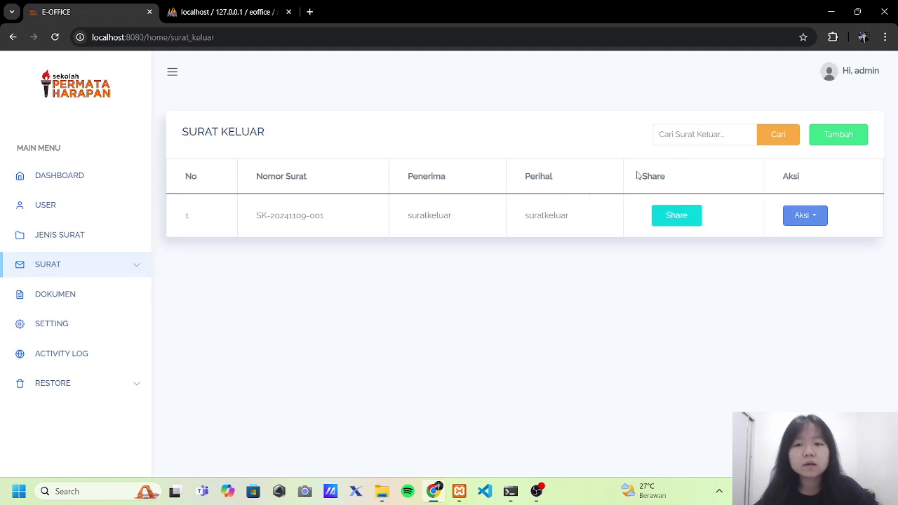
click(847, 140)
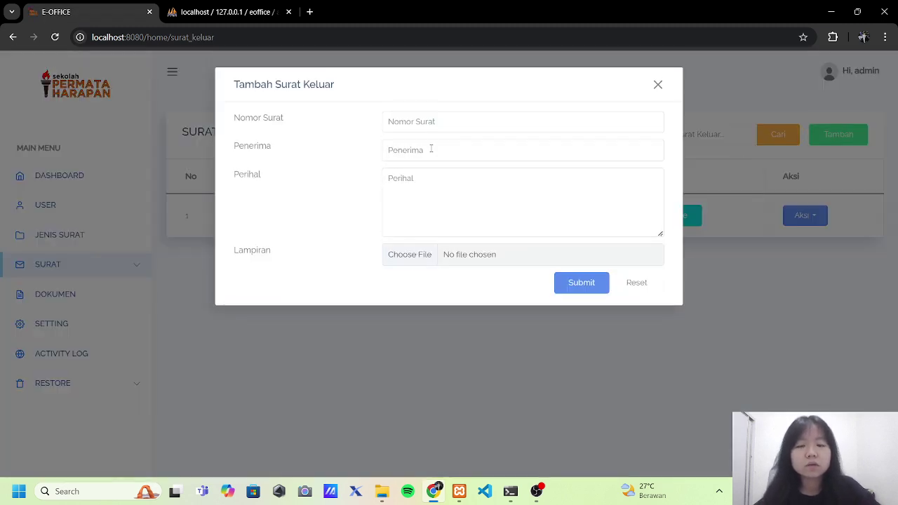
click(659, 87)
- Look briefly at the share form of the suratkeluar letter and the actions available for it, changing nothing
click(678, 220)
click(657, 85)
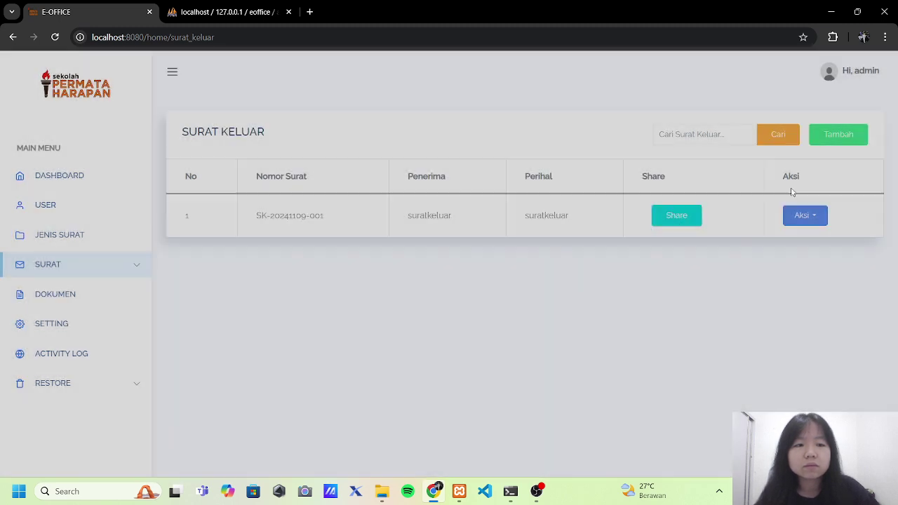
click(803, 215)
scroll(796, 211, down, 1)
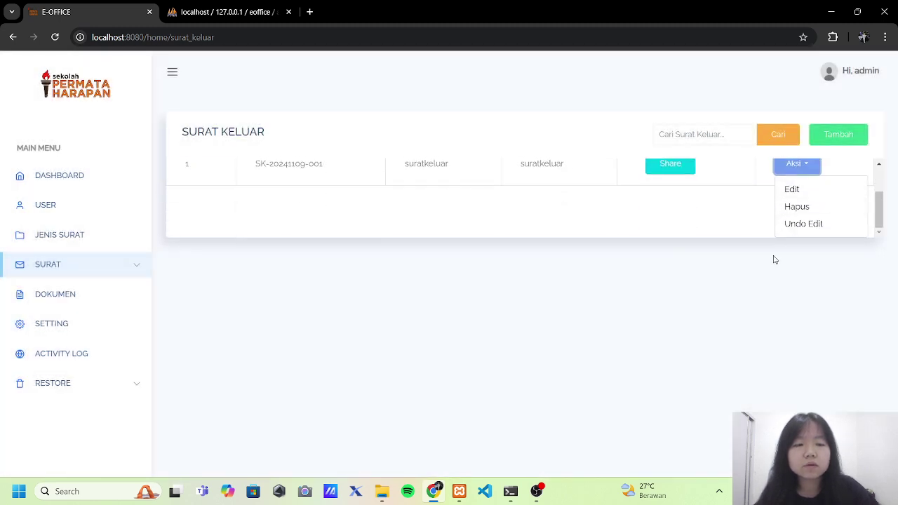
click(678, 254)
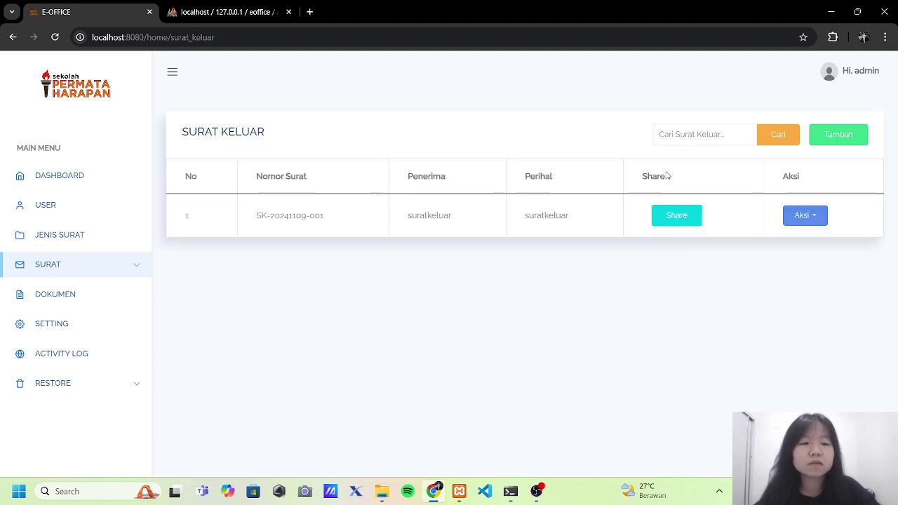
- Examine the Email Penerima field in the Share Surat Keluar form and close the form without sharing
click(677, 216)
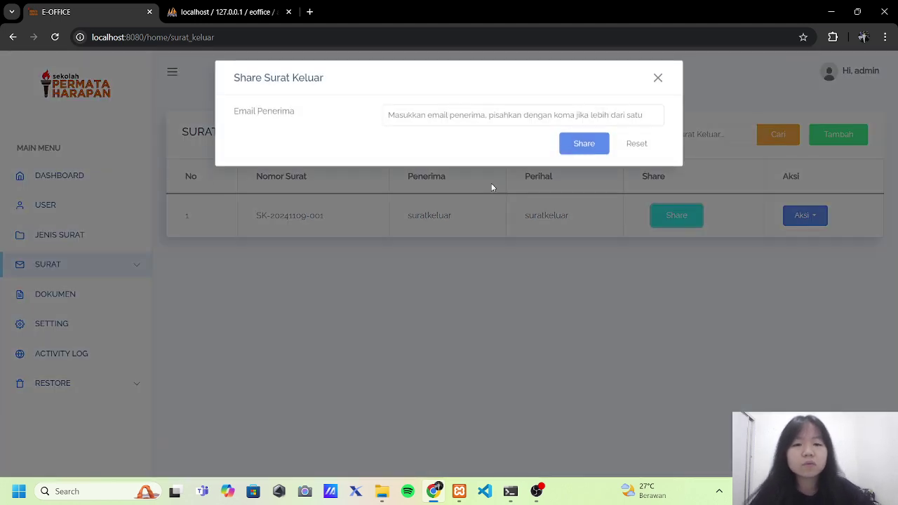
click(470, 119)
click(373, 140)
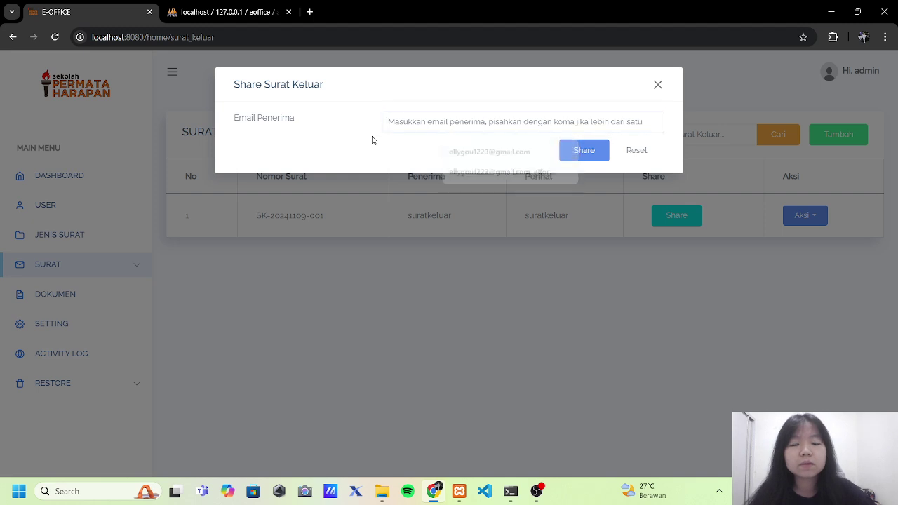
click(656, 86)
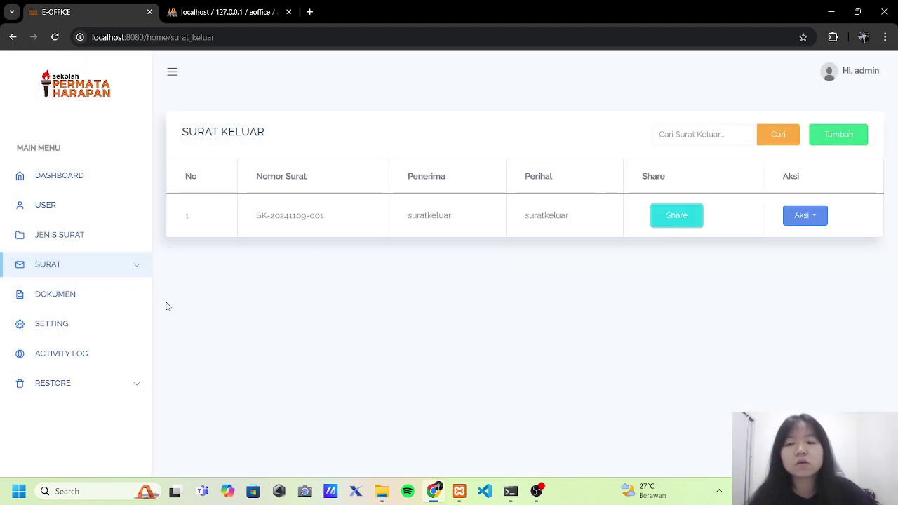
- Go to the Permohonan Cuti page and examine the Tambah leave request form, closing it without submitting
click(130, 266)
click(120, 335)
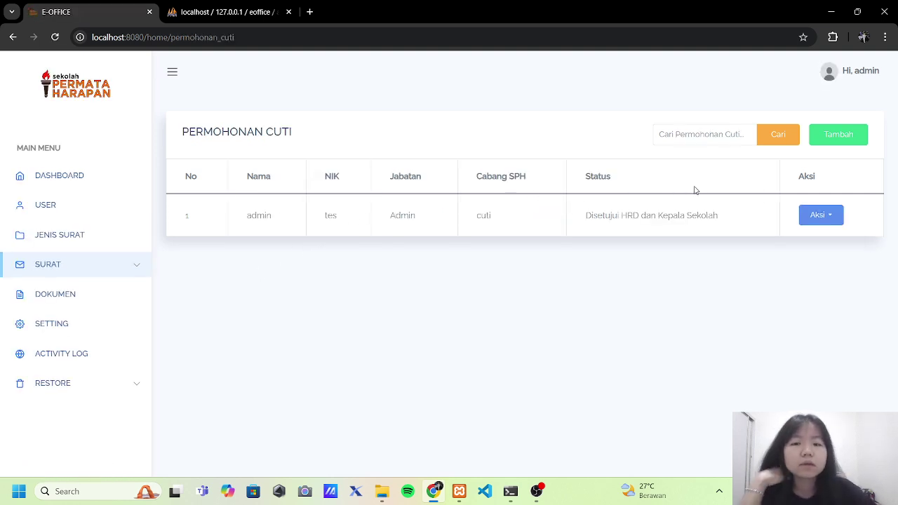
click(831, 142)
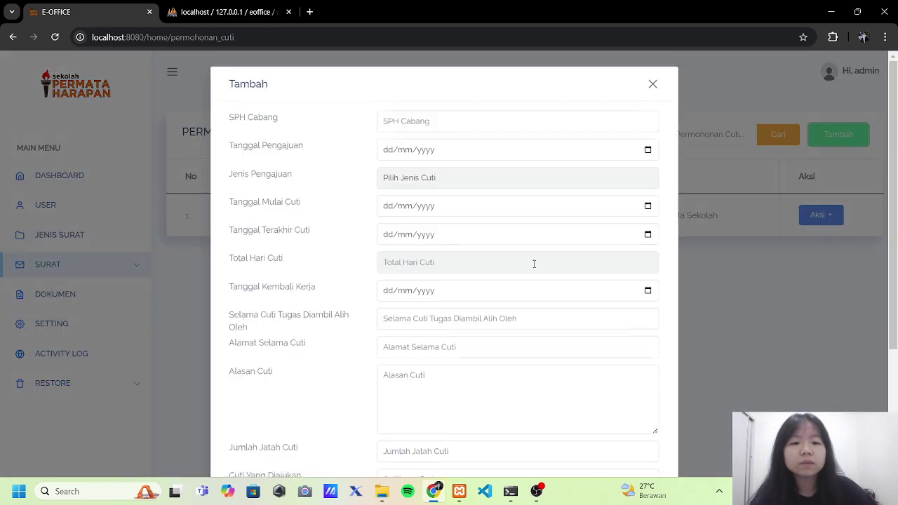
scroll(534, 264, down, 3)
scroll(638, 106, up, 3)
click(652, 83)
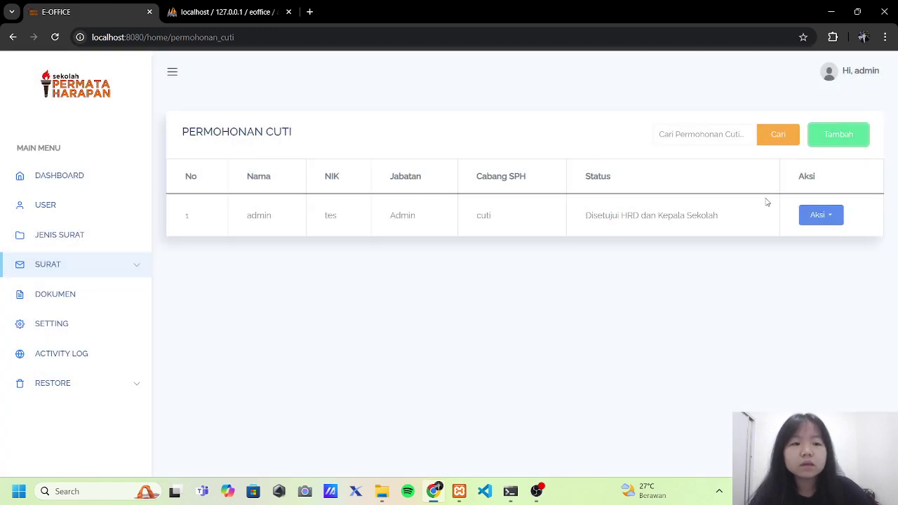
- Examine the Edit form of the admin leave request from start to end and close it without updating
click(806, 215)
scroll(802, 199, down, 1)
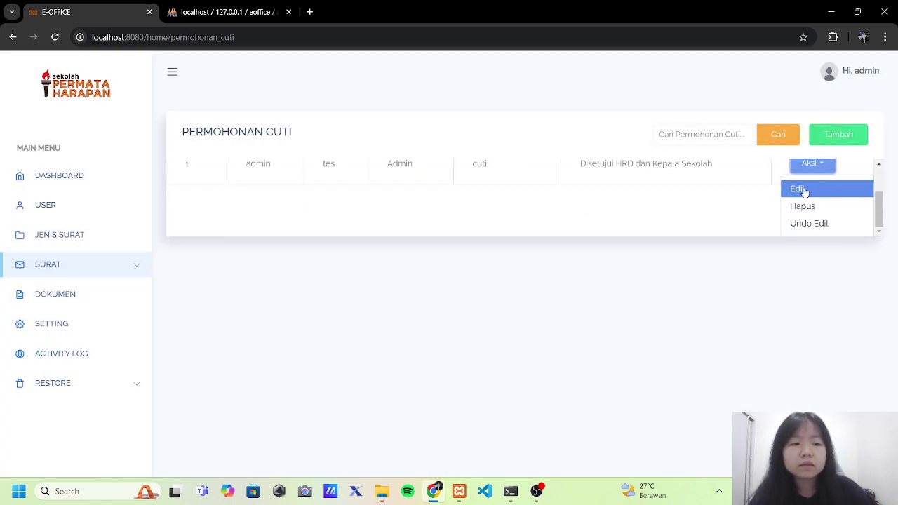
click(794, 187)
scroll(514, 215, down, 3)
scroll(597, 127, up, 3)
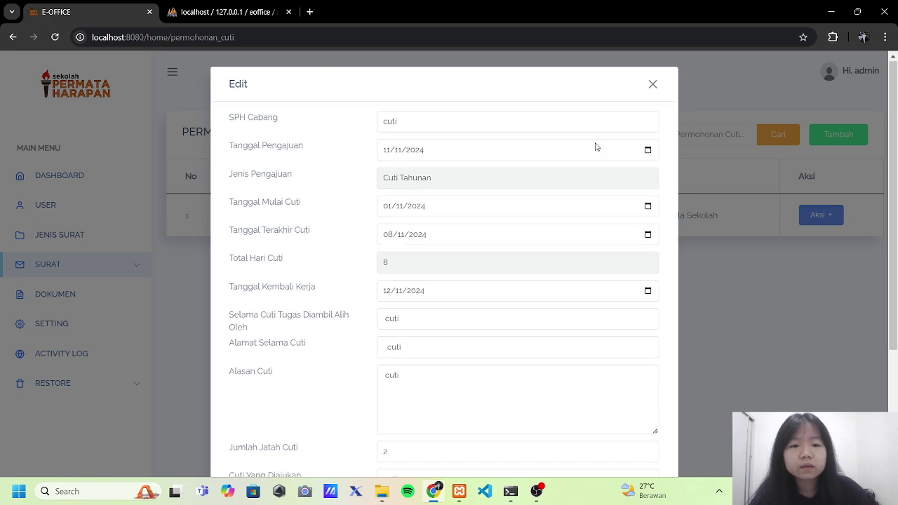
scroll(438, 298, down, 3)
scroll(657, 268, up, 3)
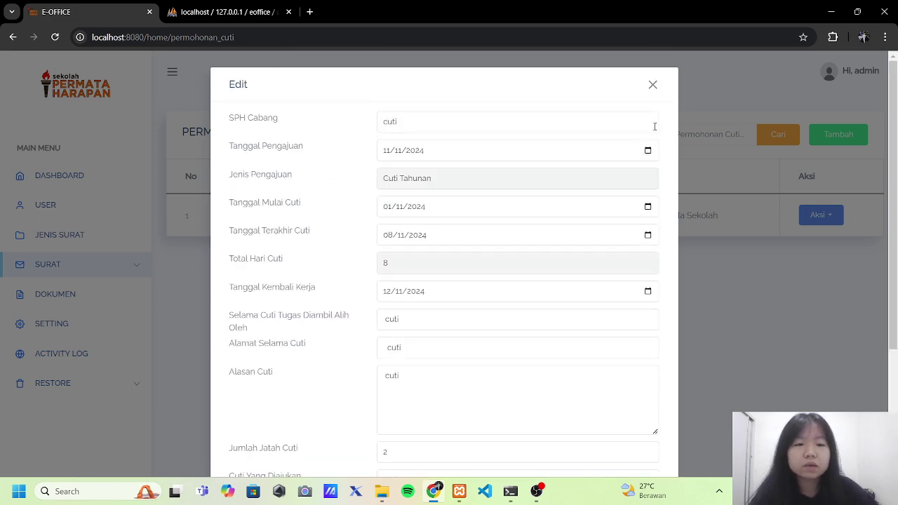
click(651, 84)
- Examine the Undo Edit form of the admin leave request and close it without restoring anything
click(813, 214)
scroll(807, 197, down, 1)
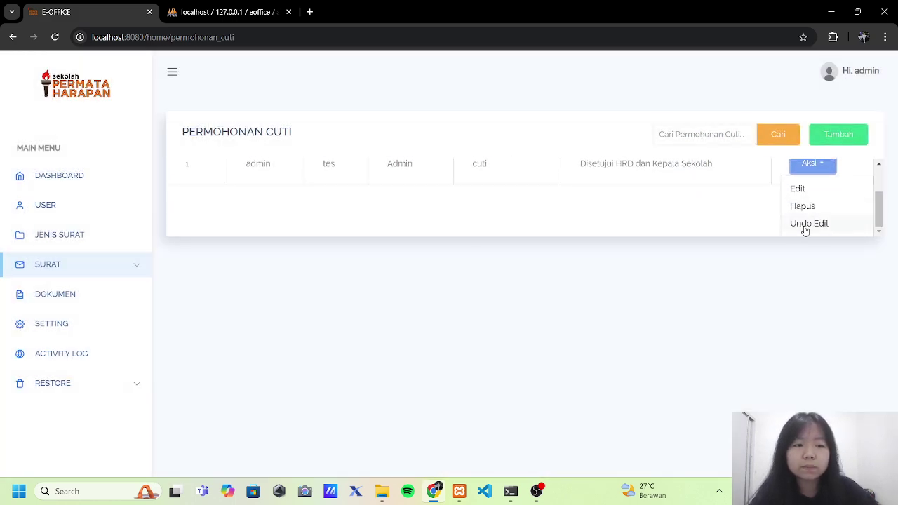
click(804, 223)
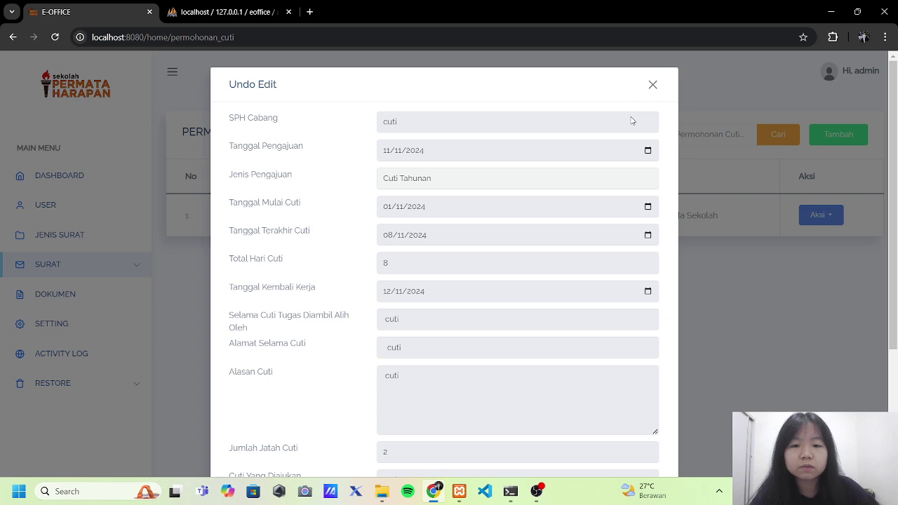
click(651, 84)
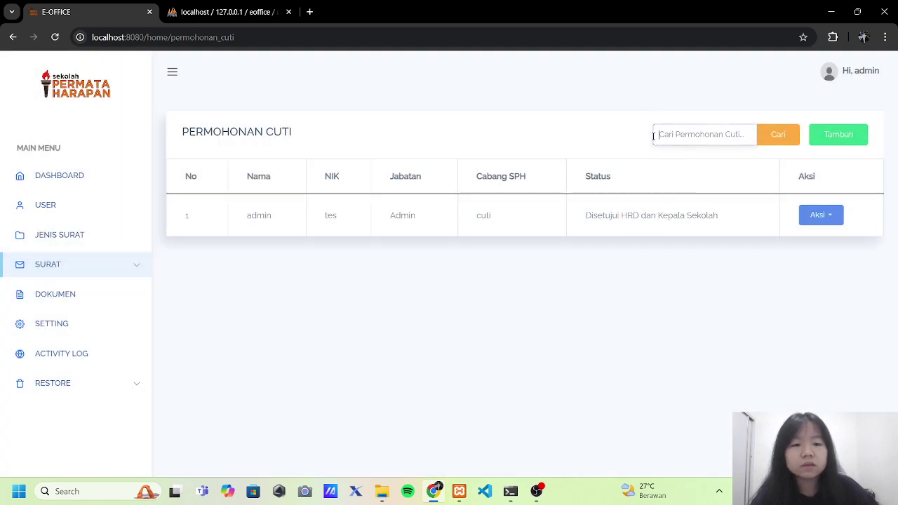
- Go to the Keterlambatan Kehadiran page and look over its Tambah form and the telat record's available actions, changing nothing
click(83, 264)
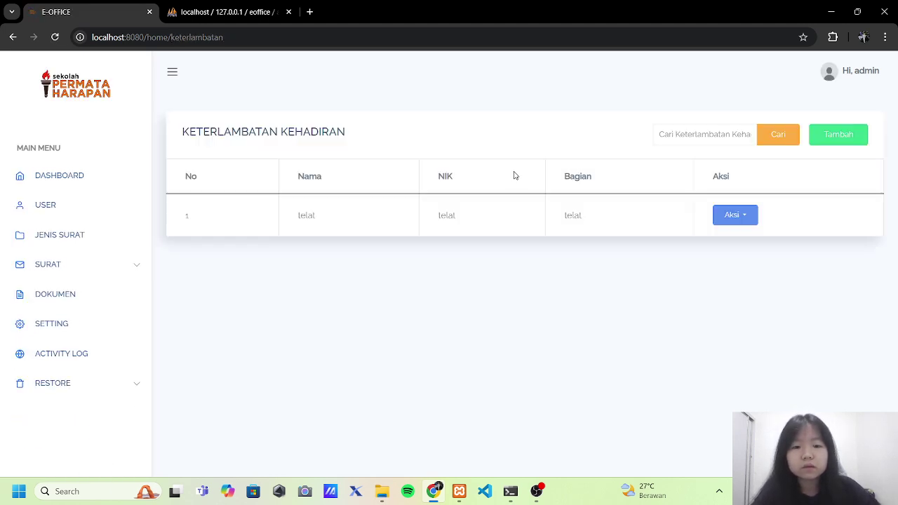
click(829, 136)
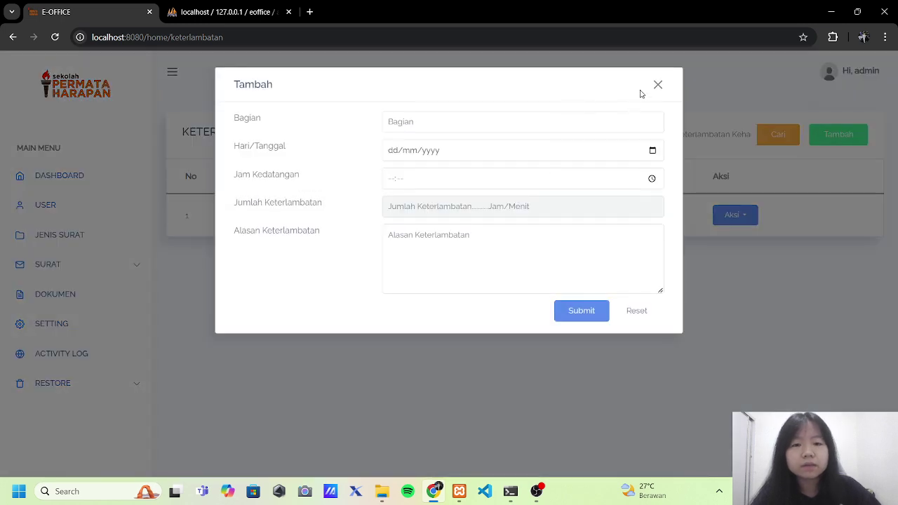
click(657, 85)
click(733, 214)
scroll(729, 190, down, 1)
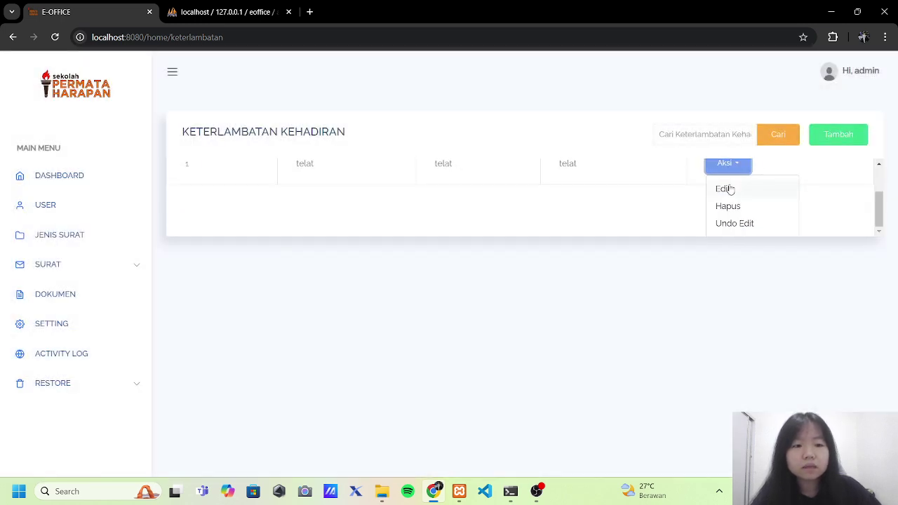
scroll(733, 218, up, 1)
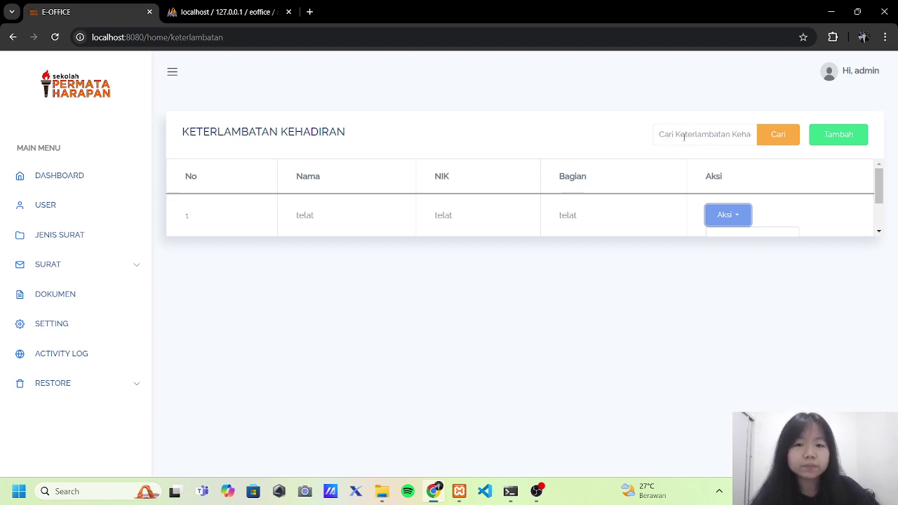
click(684, 135)
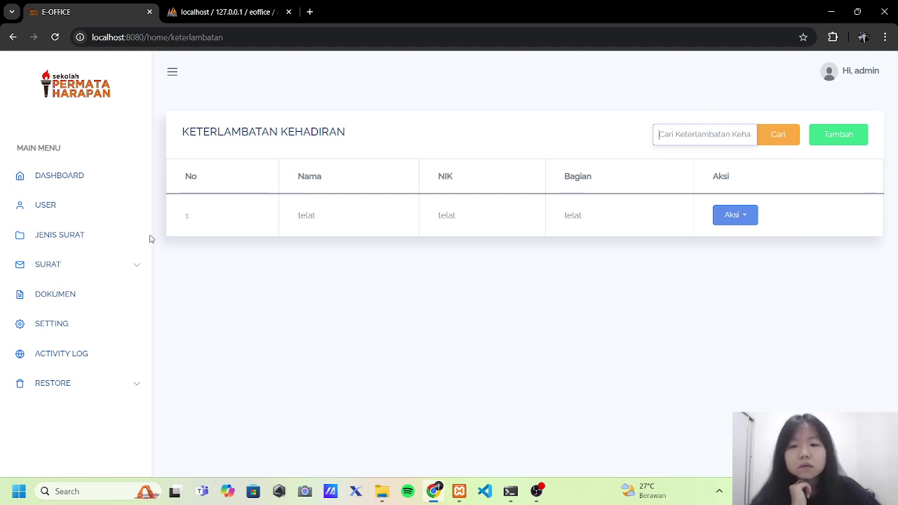
- Go to the Surat Lainnya page and look over the Tambah Surat form and the surat lain letter's actions, changing nothing
click(115, 267)
click(108, 351)
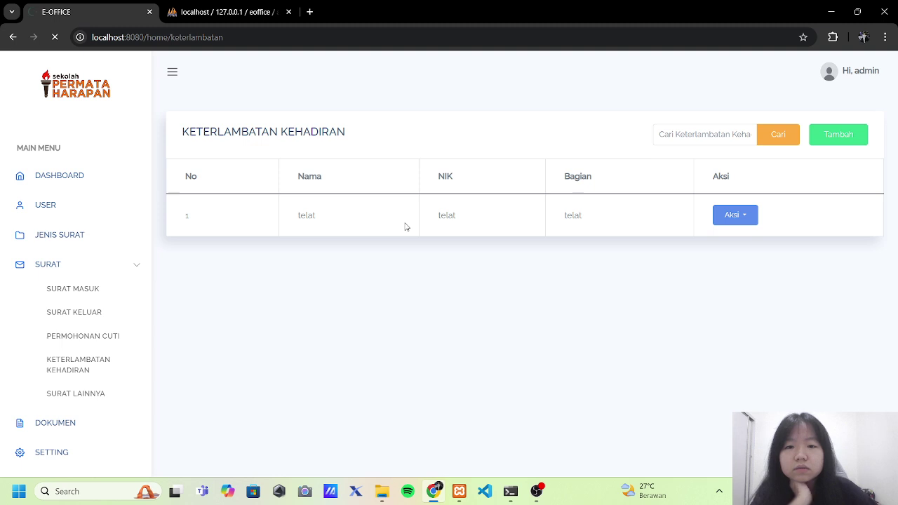
click(813, 141)
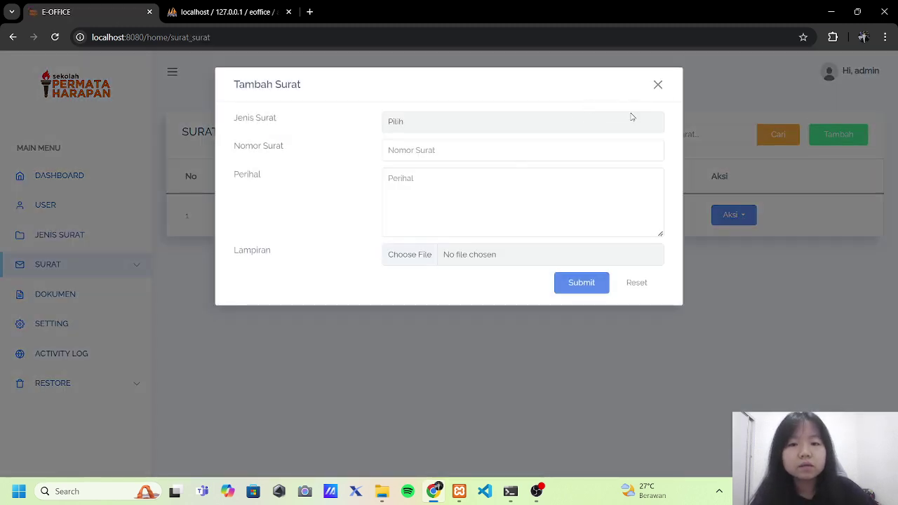
click(658, 84)
click(726, 213)
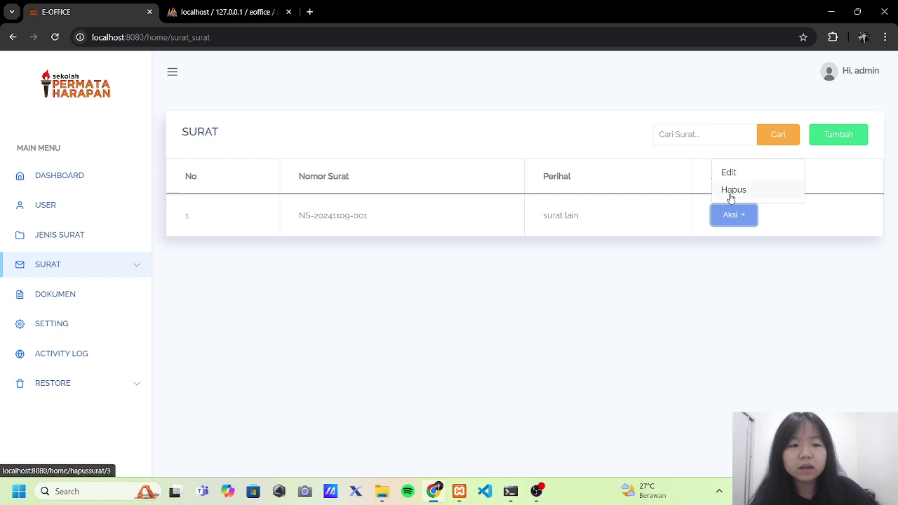
click(661, 135)
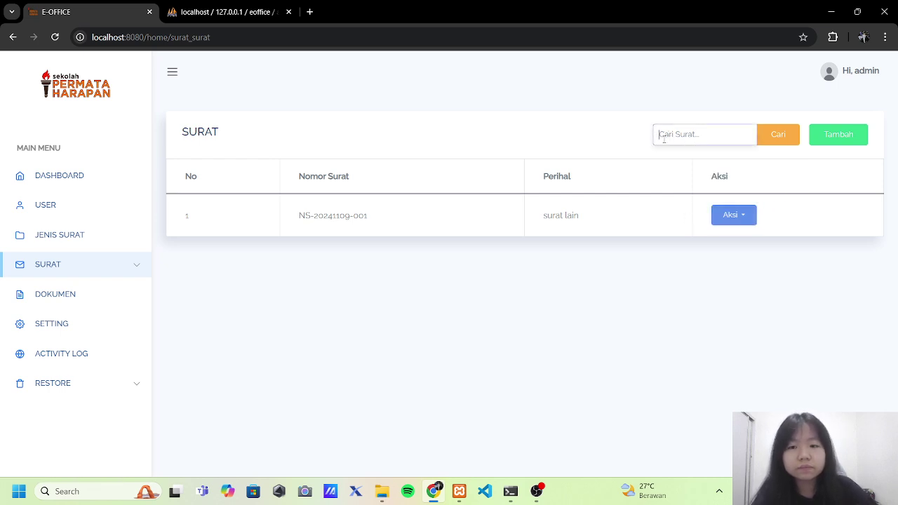
- Go to the Dokumen page and view the details of the Surat Masuk and Keterlambatan Kehadiran documents, returning to the overview
drag(71, 294, 70, 295)
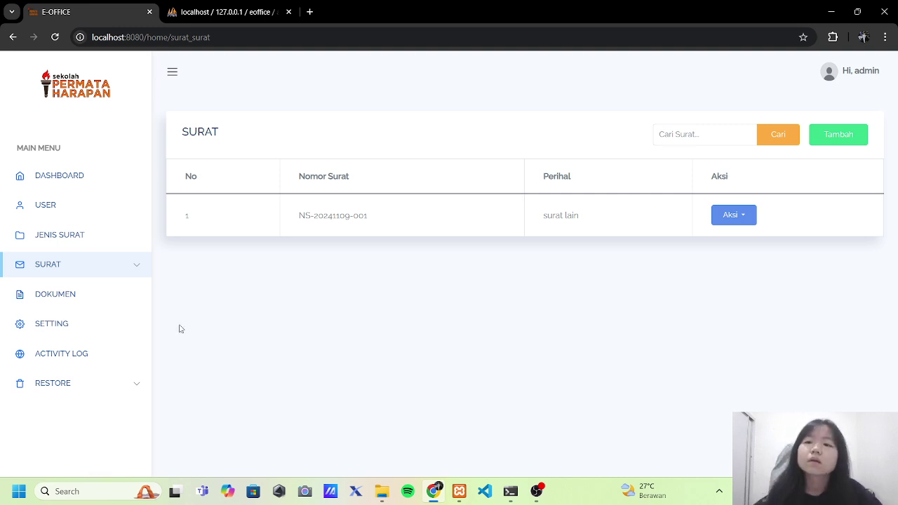
click(70, 295)
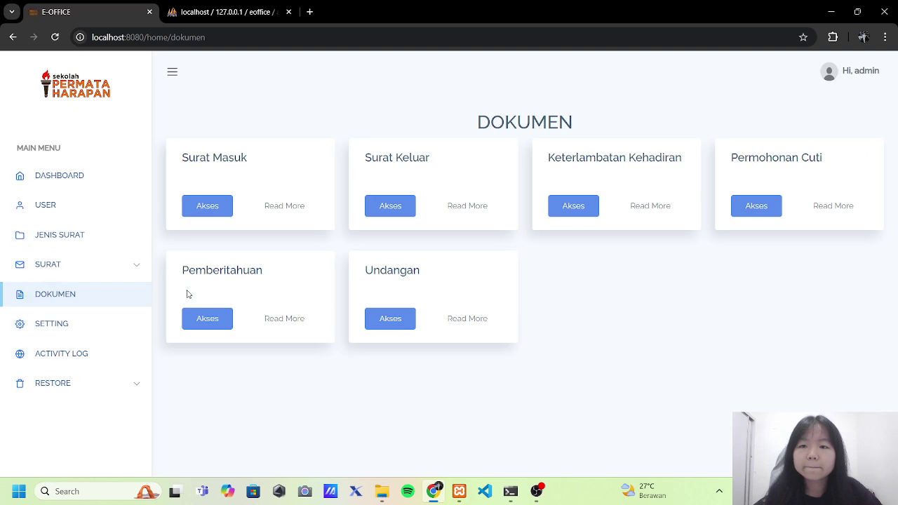
click(382, 204)
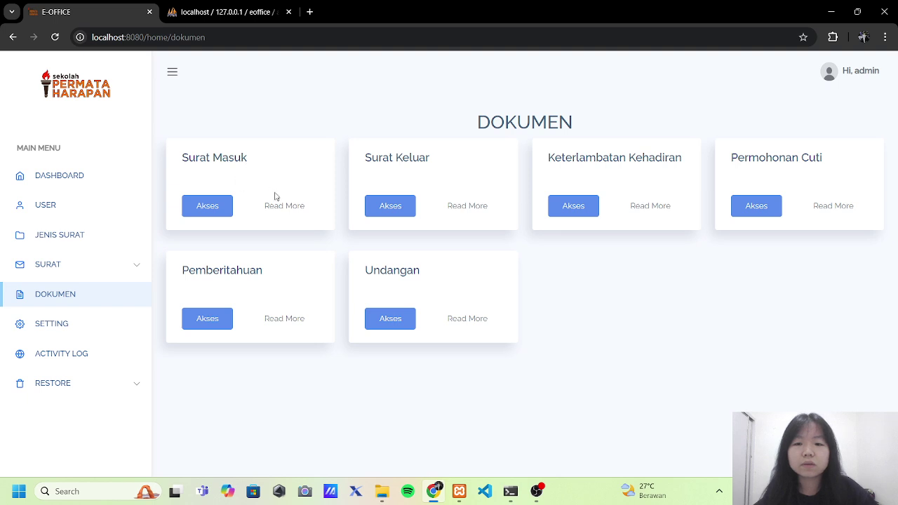
click(295, 205)
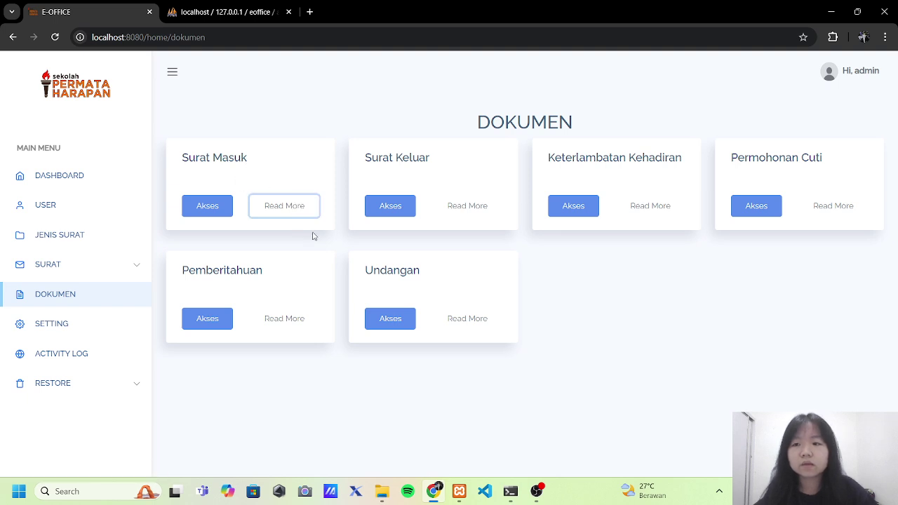
click(280, 209)
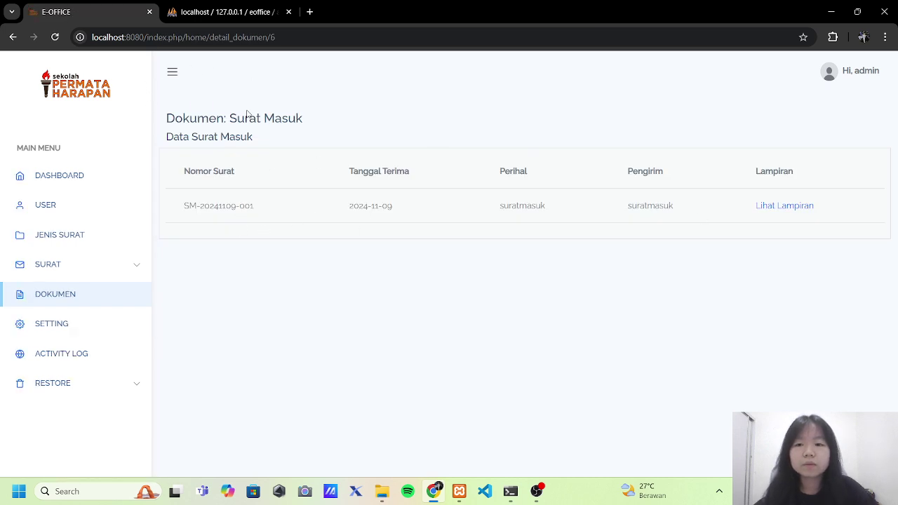
click(12, 37)
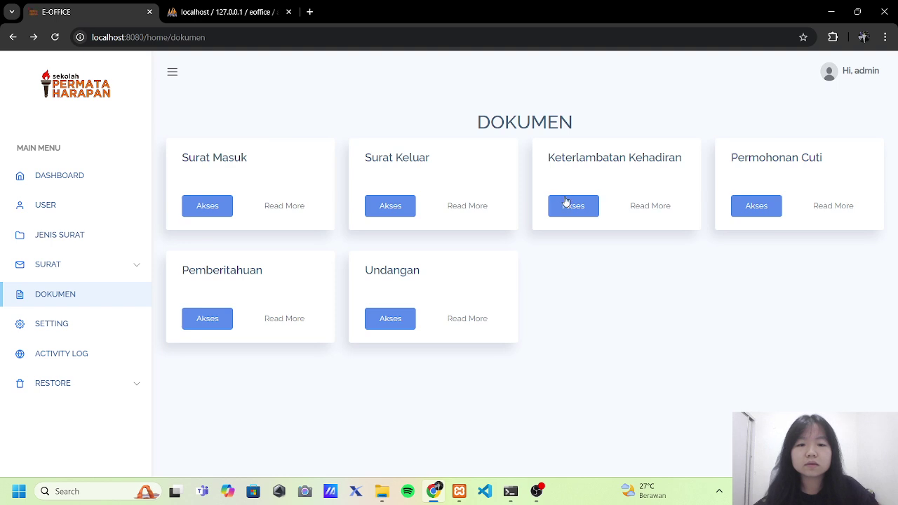
click(639, 207)
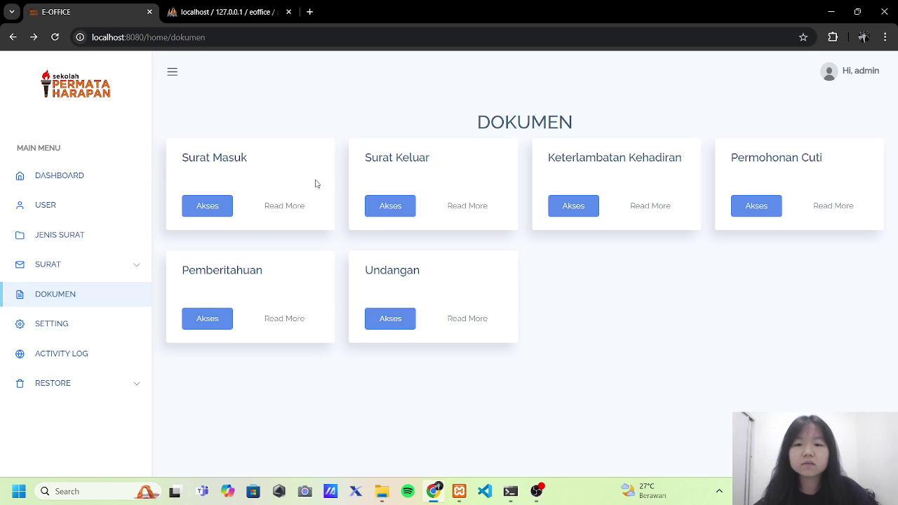
- Grant the Kepala Sekolah level access to the Surat Masuk document, save it, and recheck its access levels
click(221, 204)
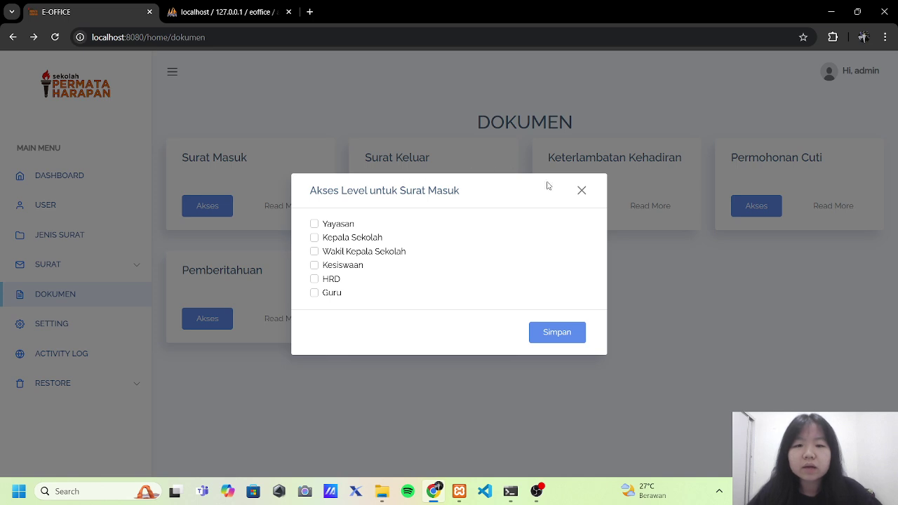
click(582, 190)
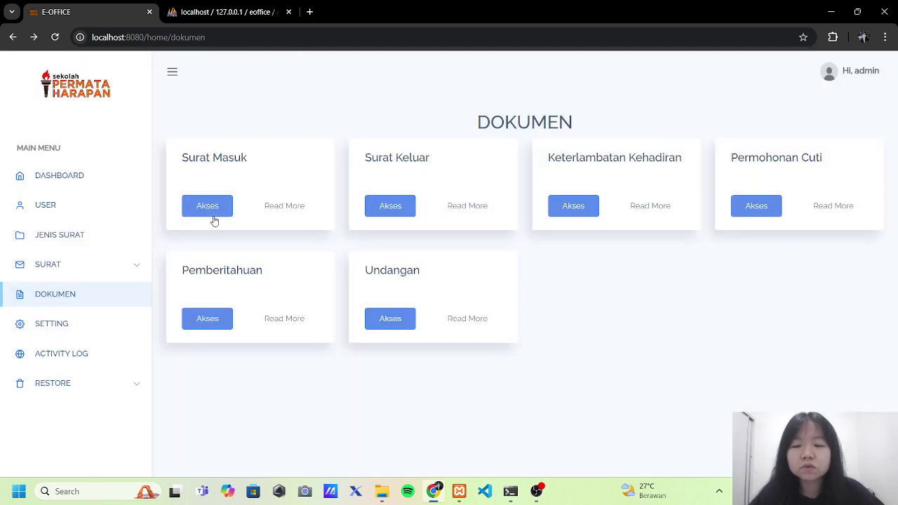
click(210, 214)
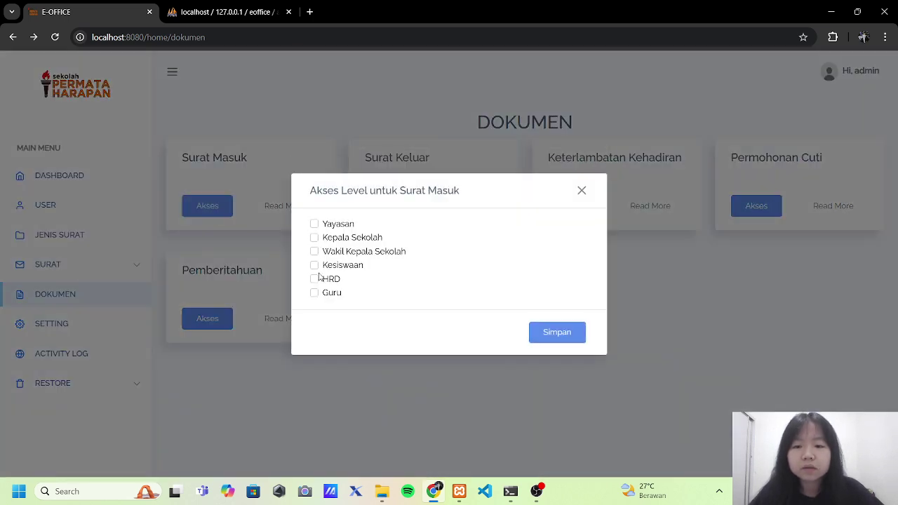
click(315, 239)
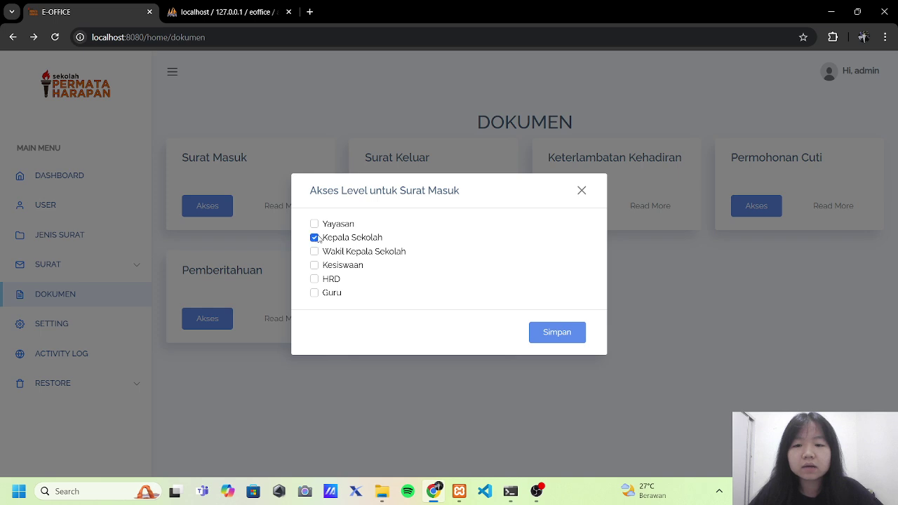
click(546, 334)
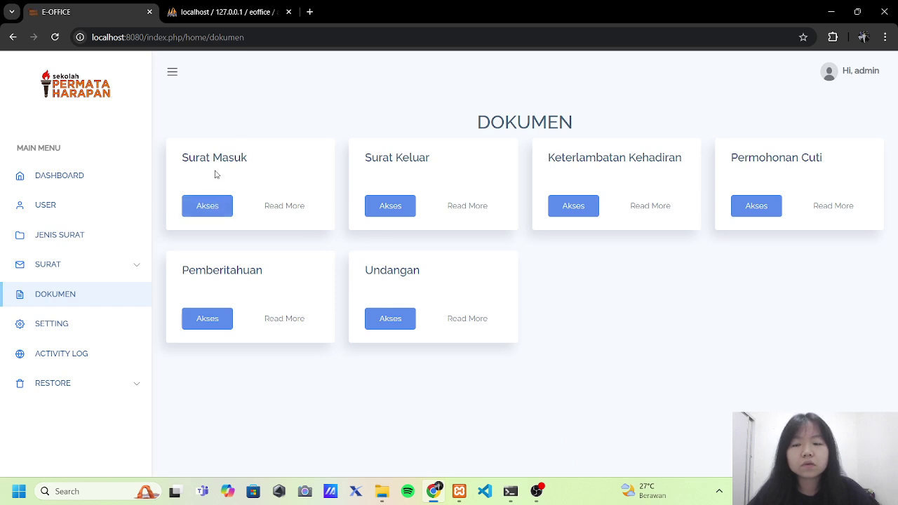
click(210, 208)
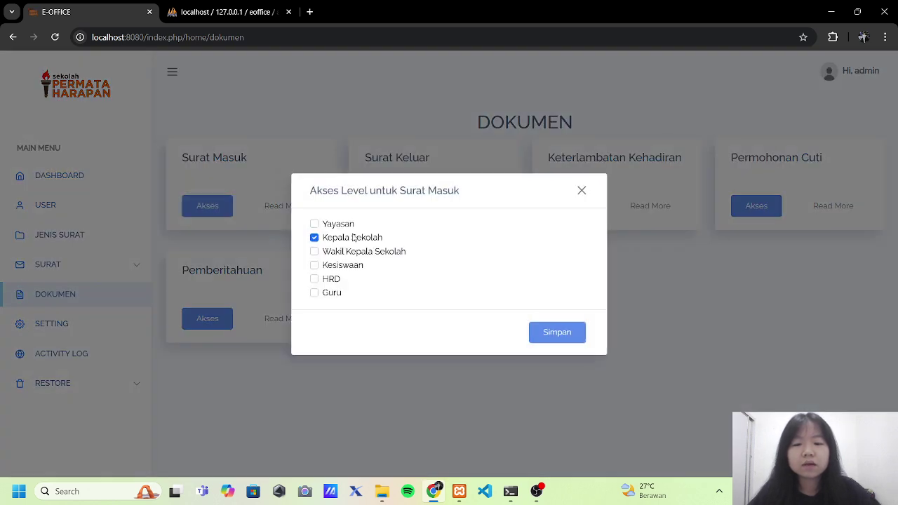
click(582, 191)
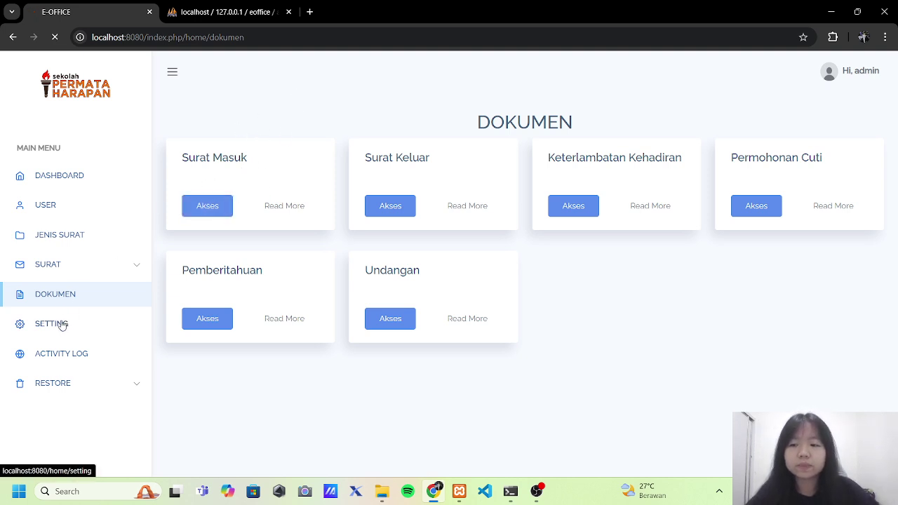
- Look over the Setting page and the Activity Log, then return to the Setting page
click(89, 292)
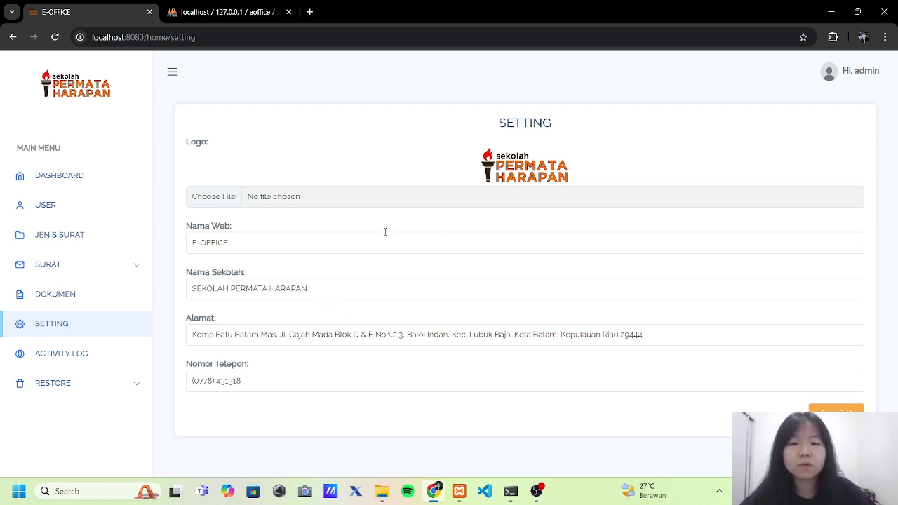
click(92, 355)
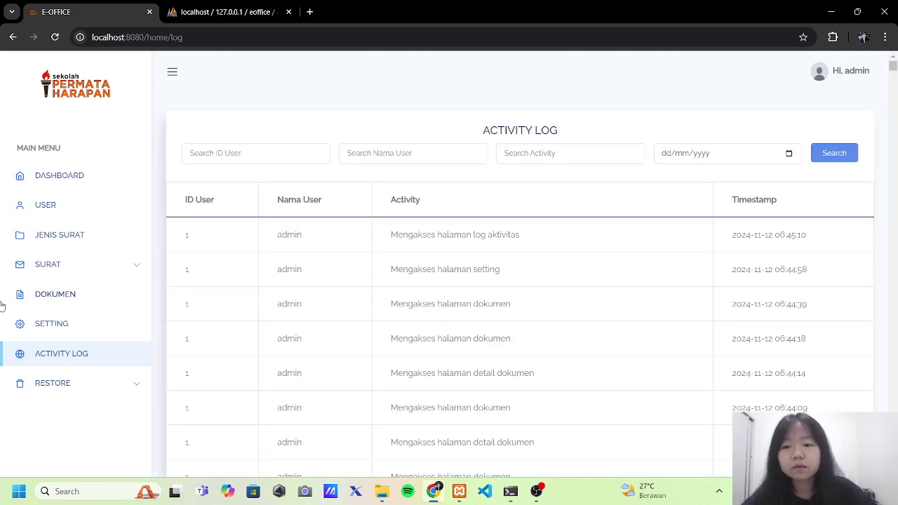
click(66, 325)
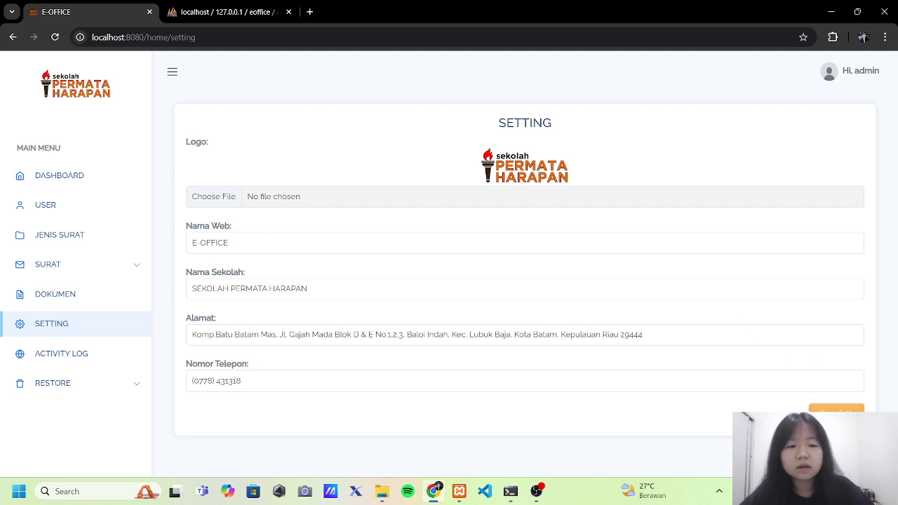
- Open the Activity Log page and look through its recorded entries
click(83, 359)
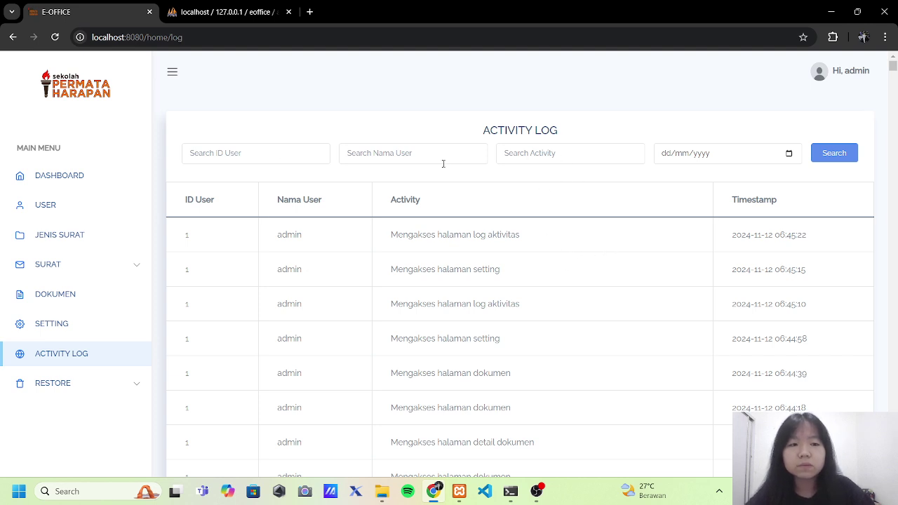
scroll(690, 169, down, 5)
scroll(568, 307, up, 5)
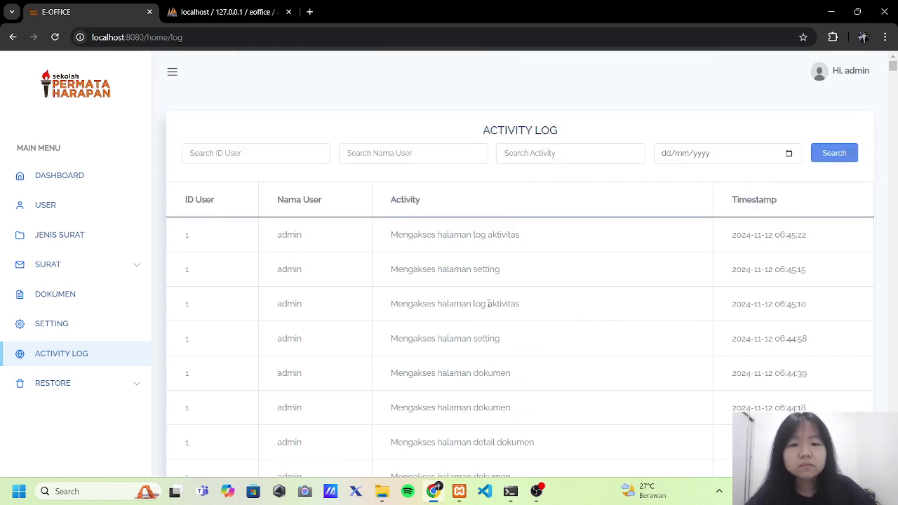
- View the Restore User page and look over the categories available for restoring
click(74, 383)
scroll(83, 312, down, 3)
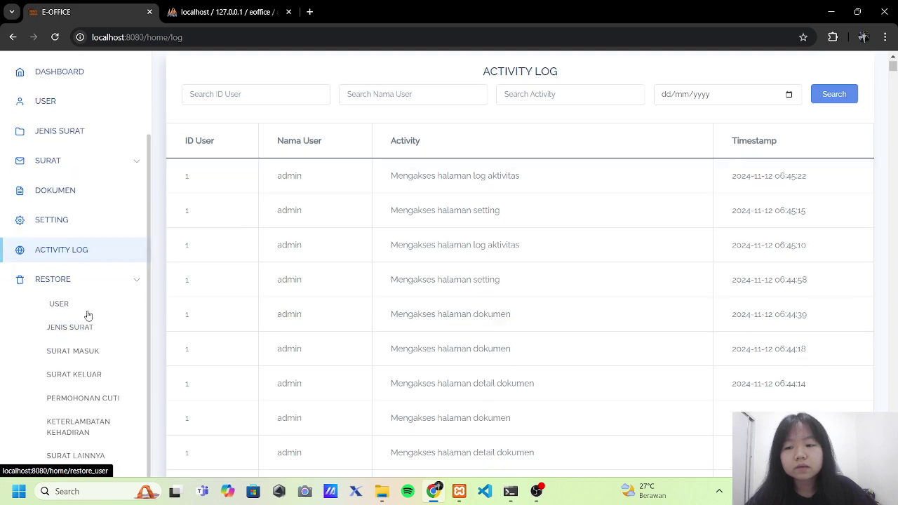
click(79, 310)
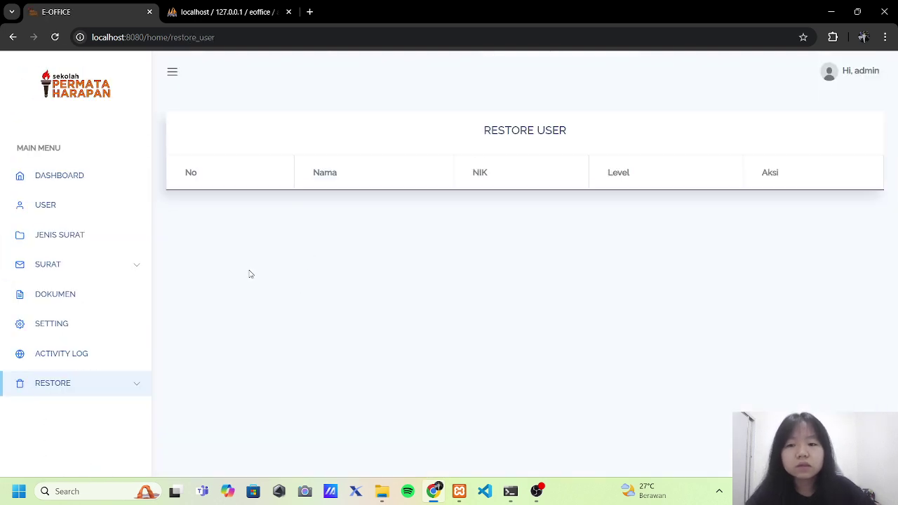
scroll(86, 335, down, 2)
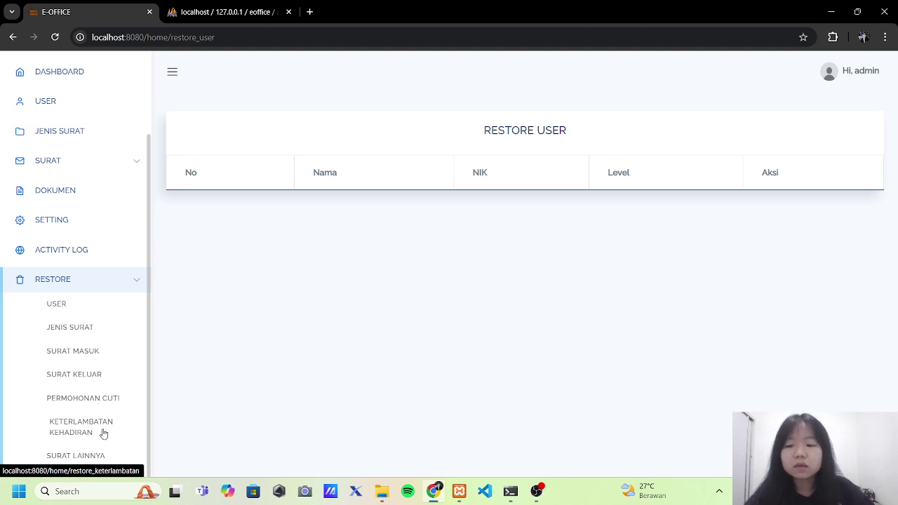
scroll(119, 383, up, 2)
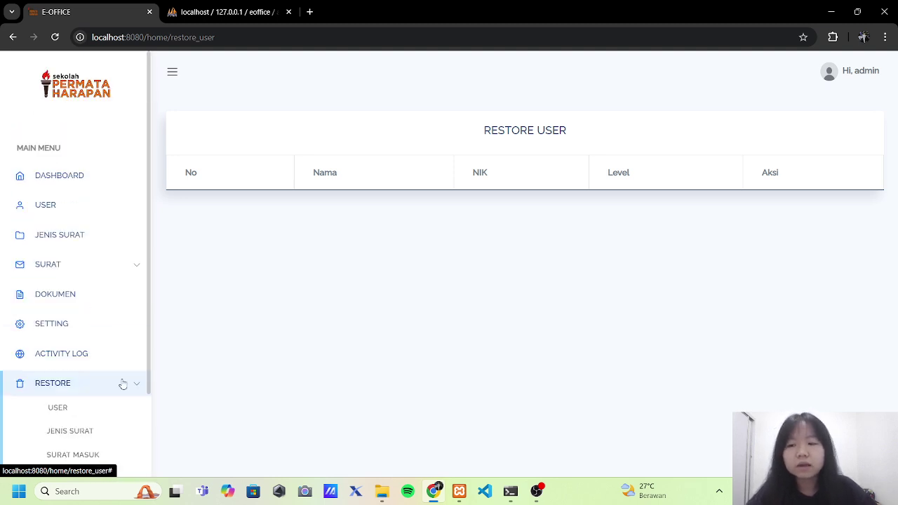
click(96, 271)
click(59, 290)
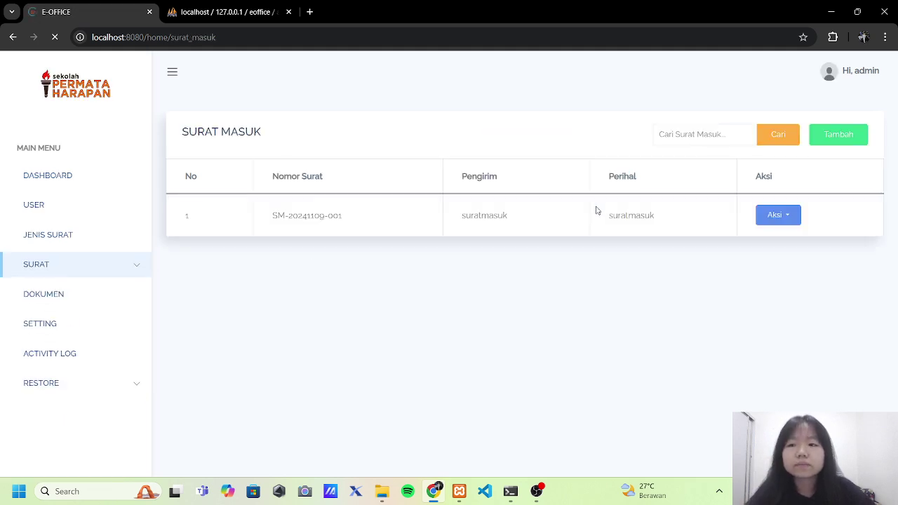
click(758, 214)
scroll(764, 191, down, 1)
scroll(765, 203, down, 1)
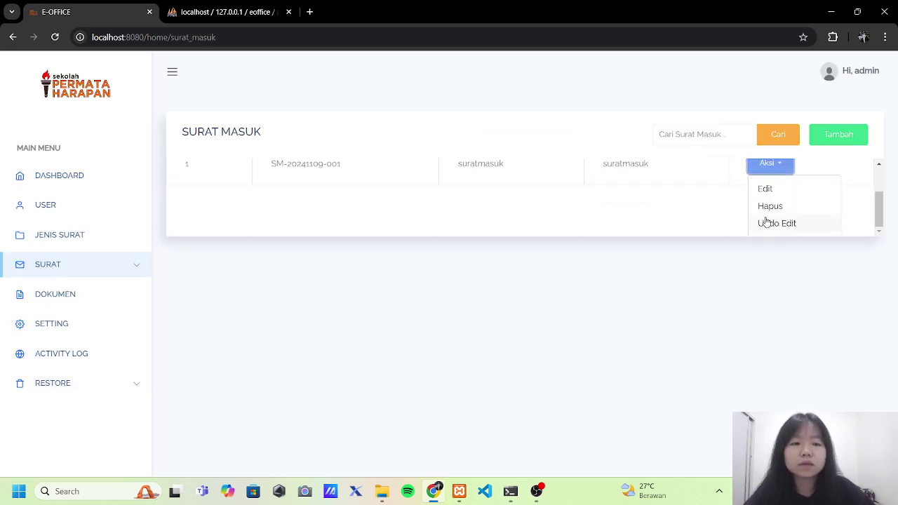
click(758, 208)
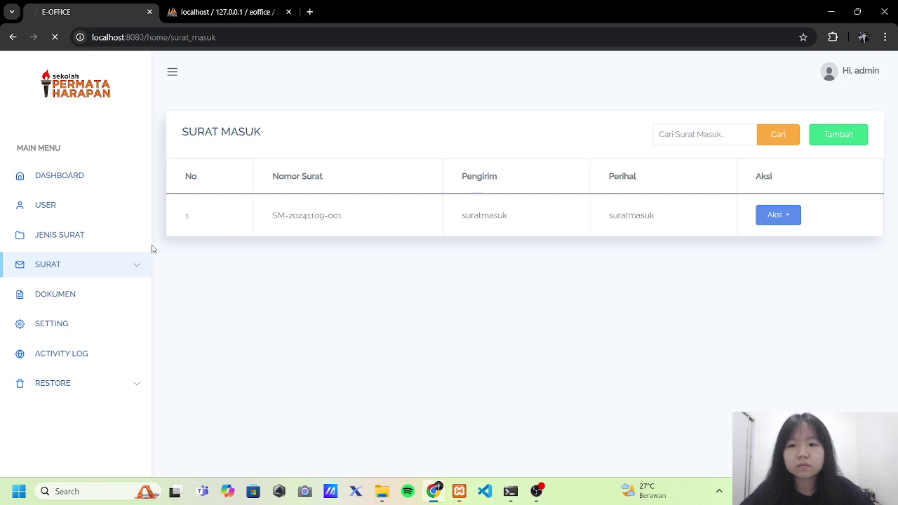
click(75, 385)
scroll(78, 351, down, 2)
click(64, 351)
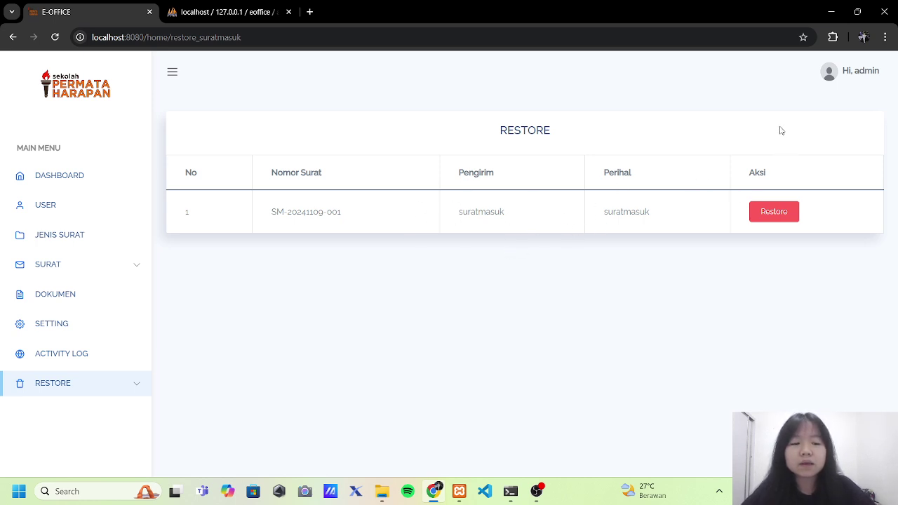
click(770, 210)
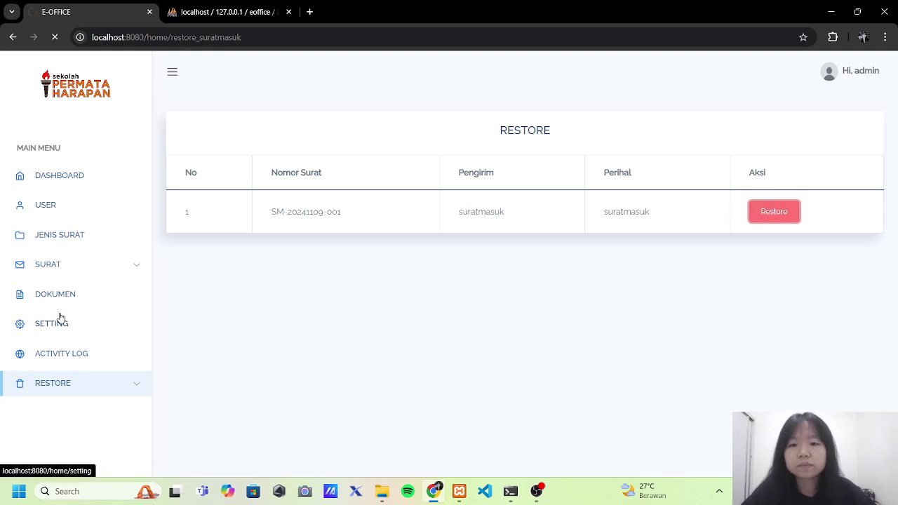
- Check the Surat Masuk restore list again and look over the other Restore categories
click(72, 384)
scroll(91, 337, down, 2)
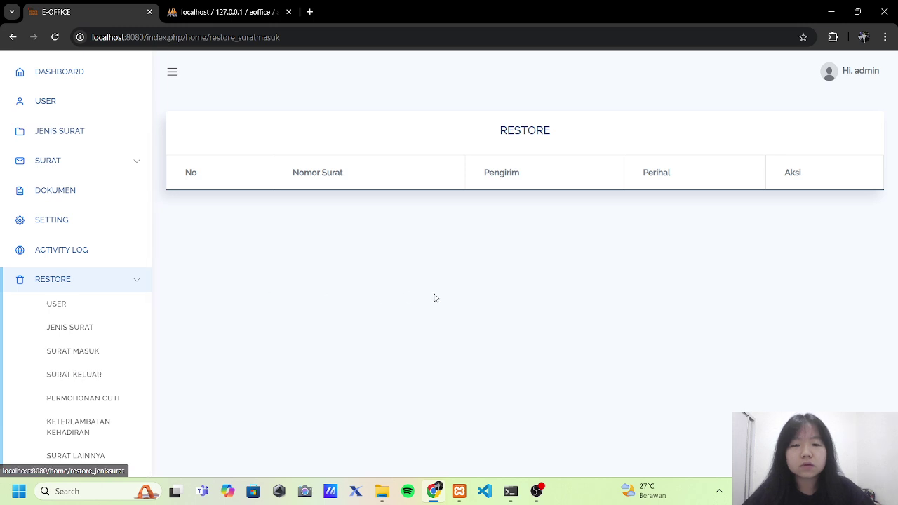
click(124, 284)
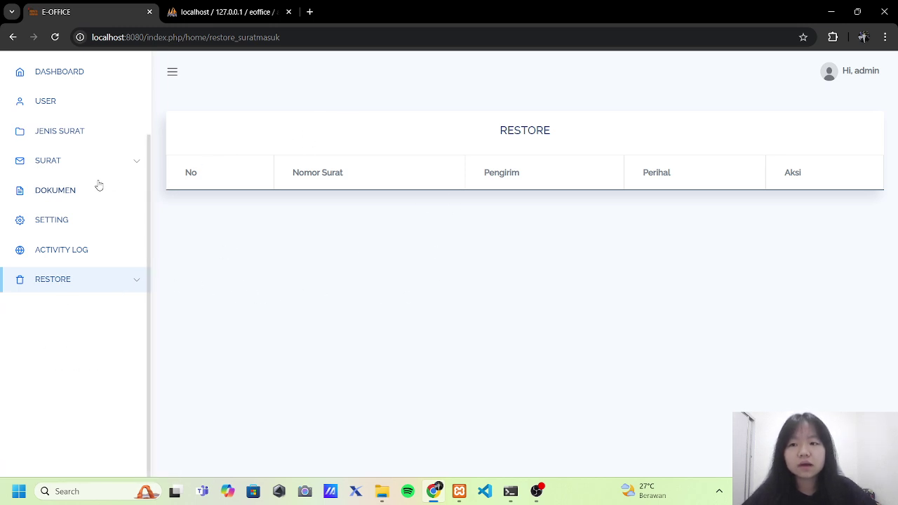
scroll(77, 200, up, 2)
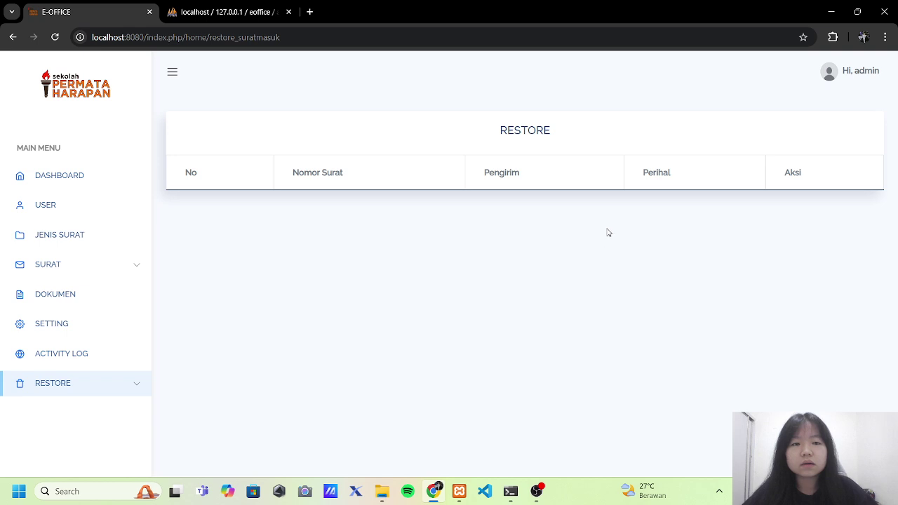
- Log out of the admin account and sign in as kepsek with the account password, completing the reCAPTCHA check
click(862, 71)
click(834, 132)
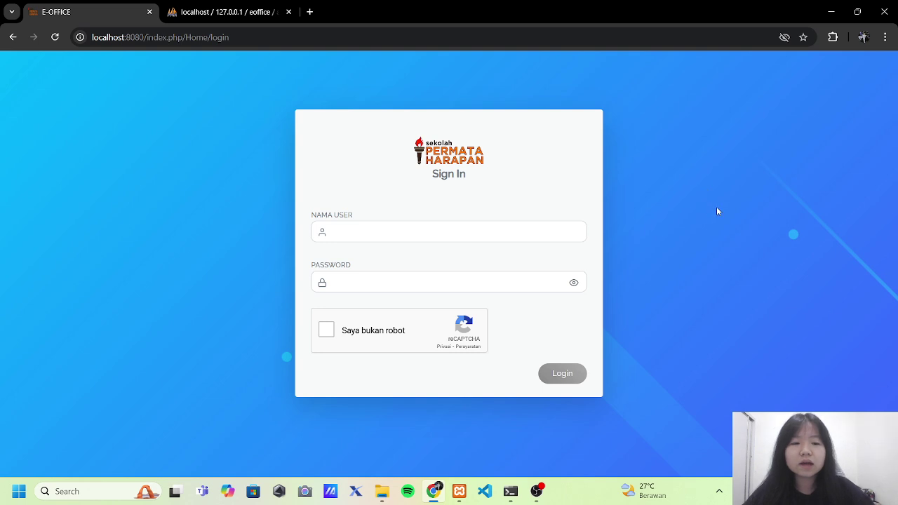
click(411, 230)
text(kepsek)
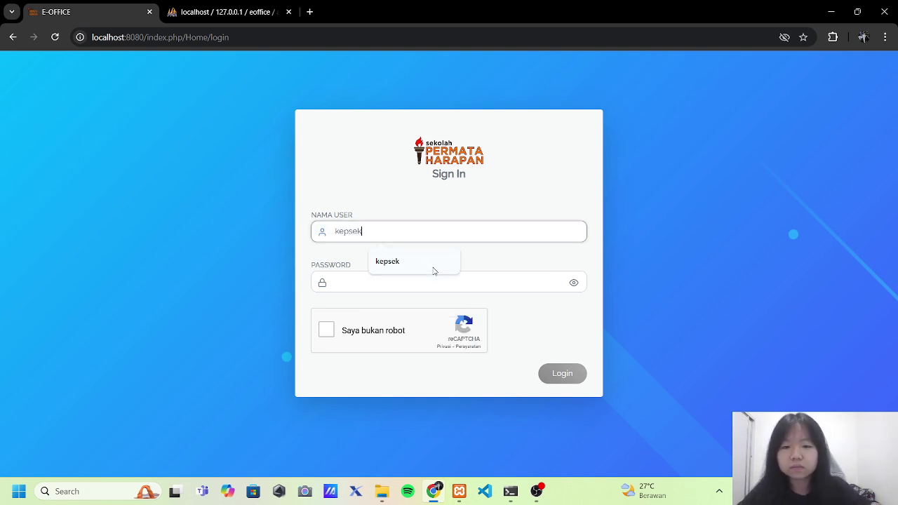
click(392, 283)
text(1)
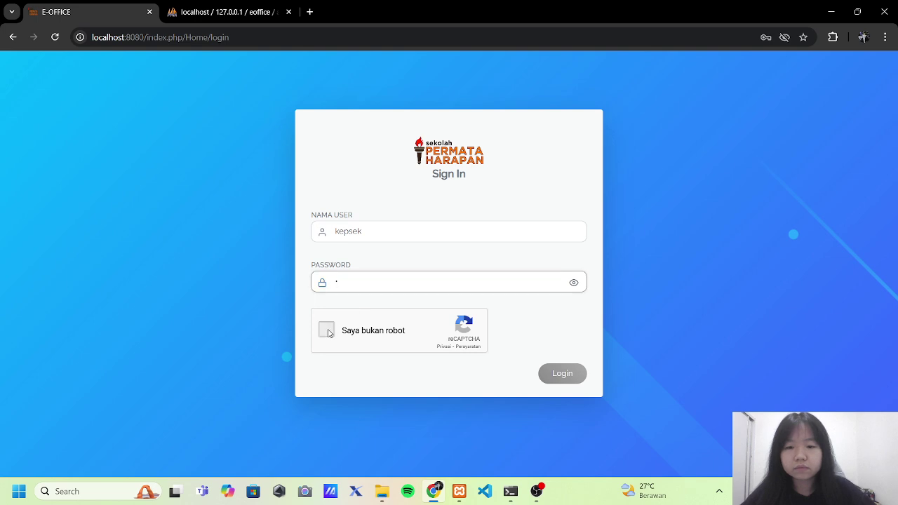
click(327, 330)
click(562, 373)
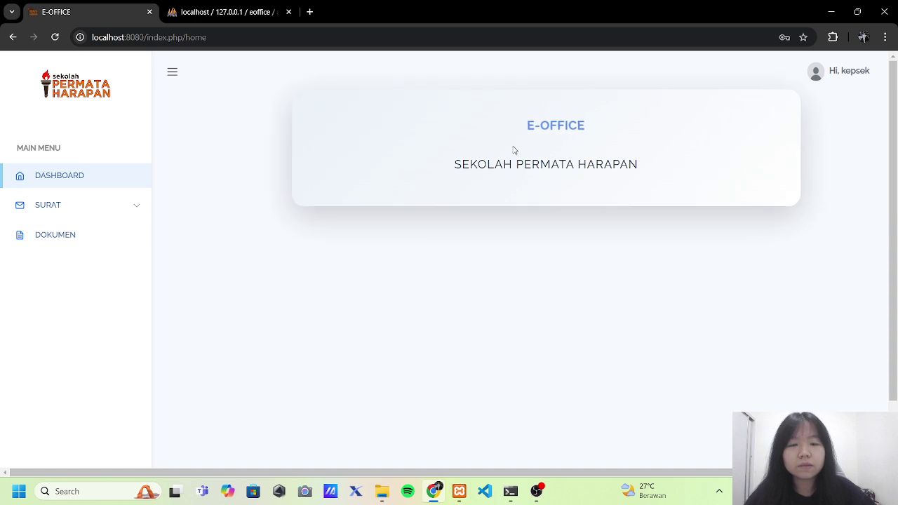
- View the kepsek account's profile page, then return to the dashboard
click(838, 73)
click(820, 101)
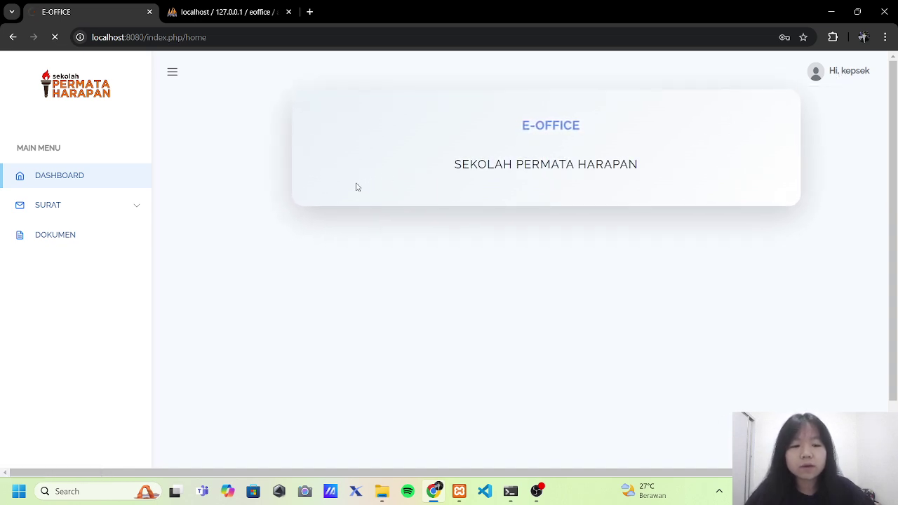
click(69, 180)
- Go to the Permohonan Cuti page among the Surat pages
click(59, 209)
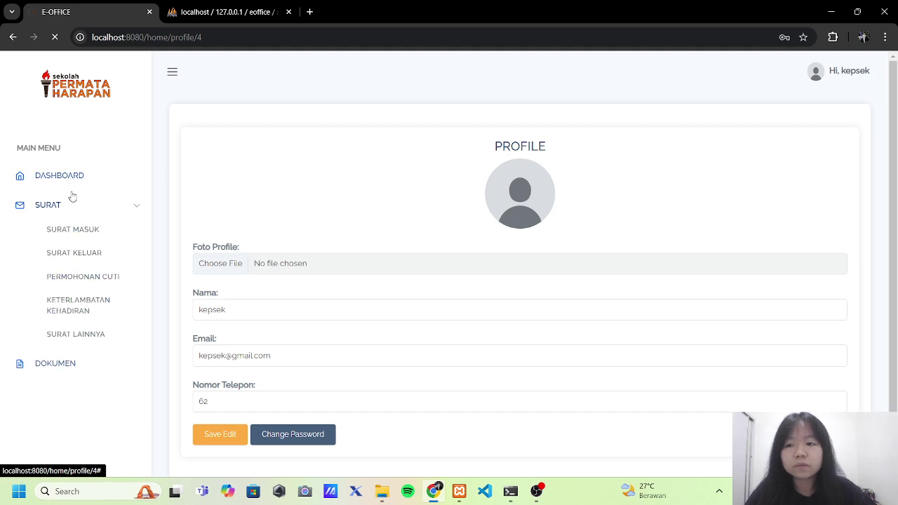
click(55, 211)
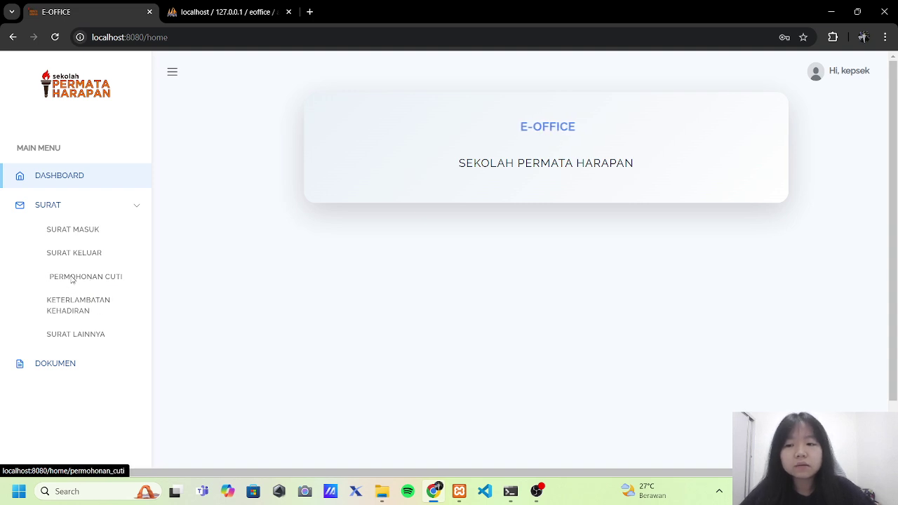
click(148, 252)
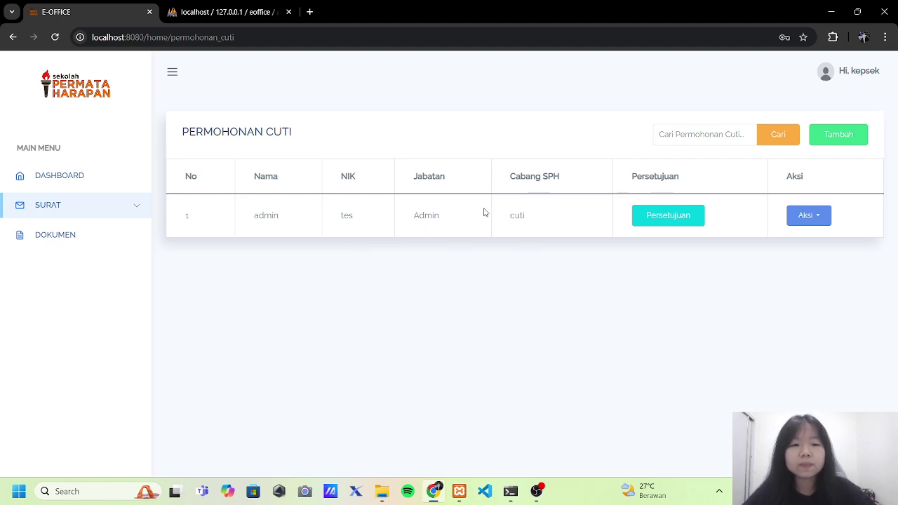
- Approve the admin's leave request by updating its Persetujuan to Setuju, and reopen the approval dialog to check the choice
click(641, 216)
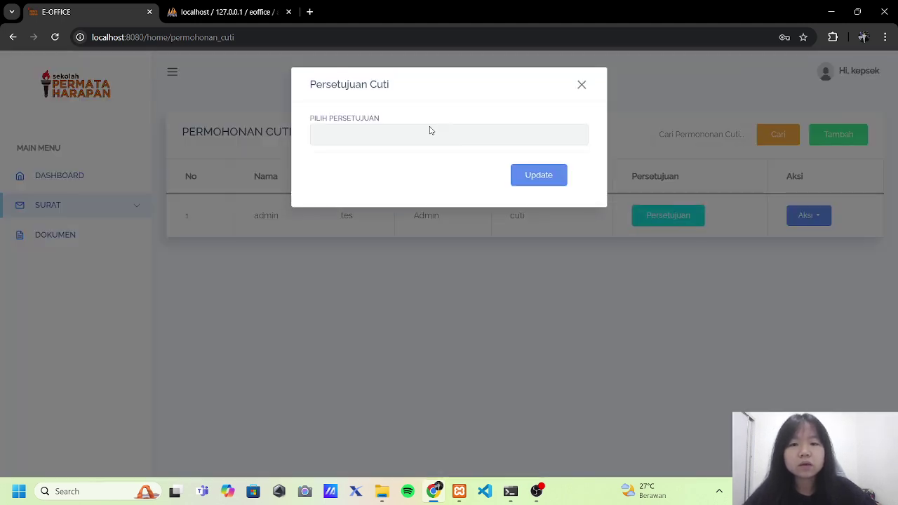
click(415, 138)
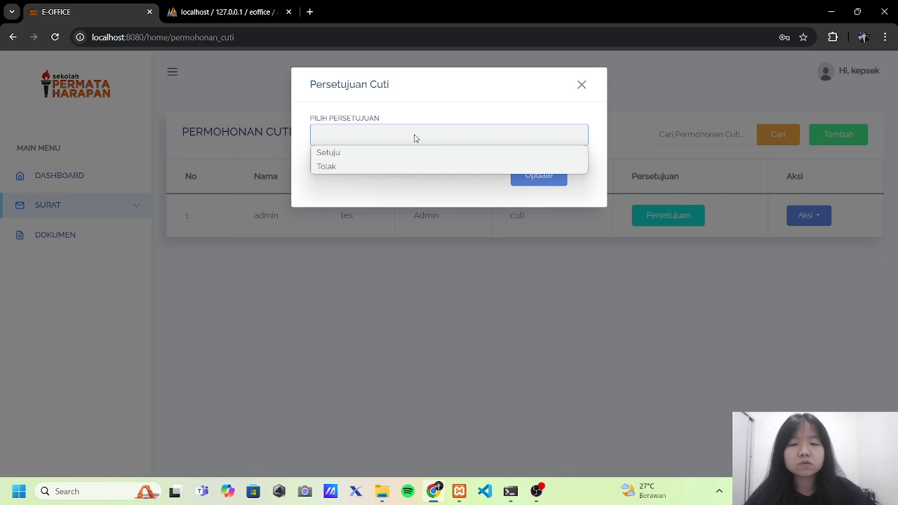
click(415, 149)
click(415, 133)
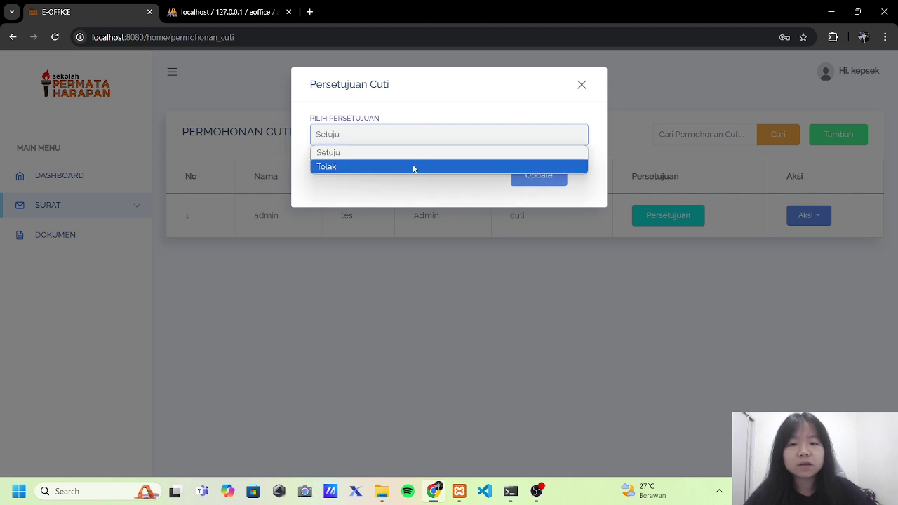
click(414, 166)
click(418, 143)
click(419, 165)
click(419, 138)
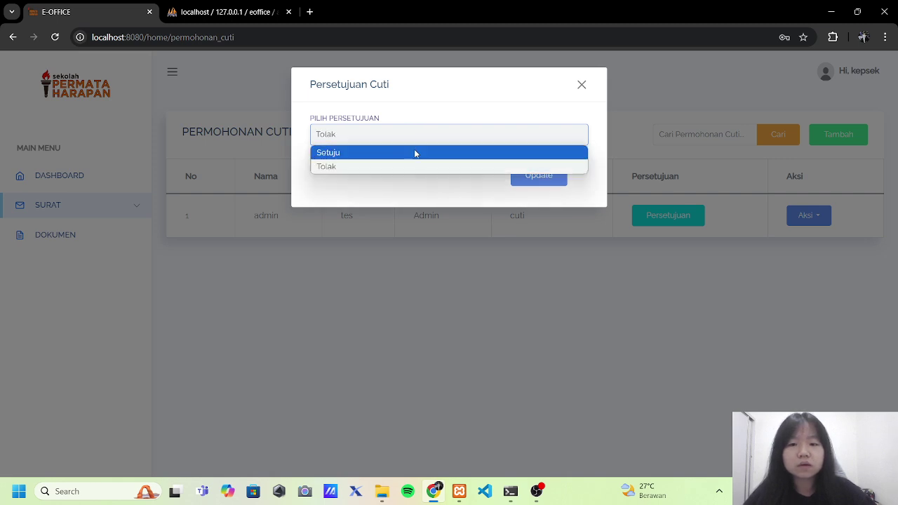
click(414, 151)
click(554, 175)
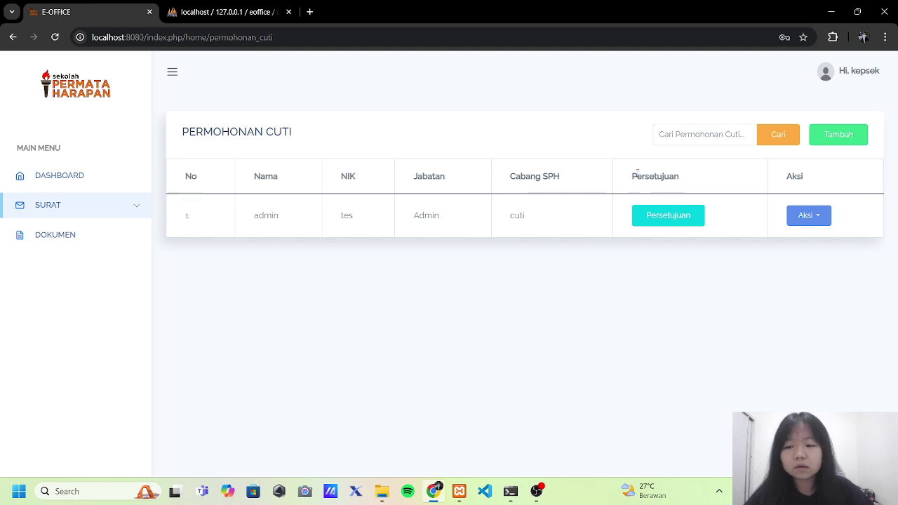
click(660, 216)
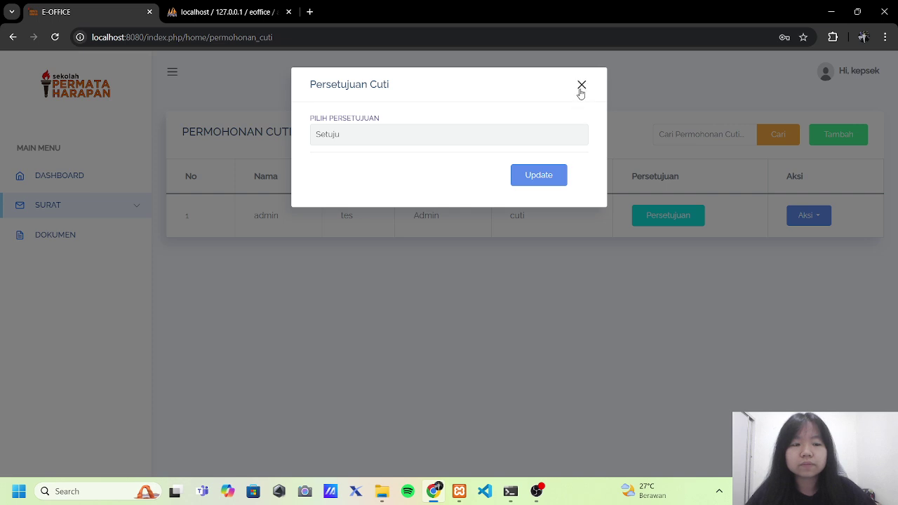
click(582, 85)
- Go to the Dokumen page, view the Surat Masuk document's details and return to the overview
click(70, 205)
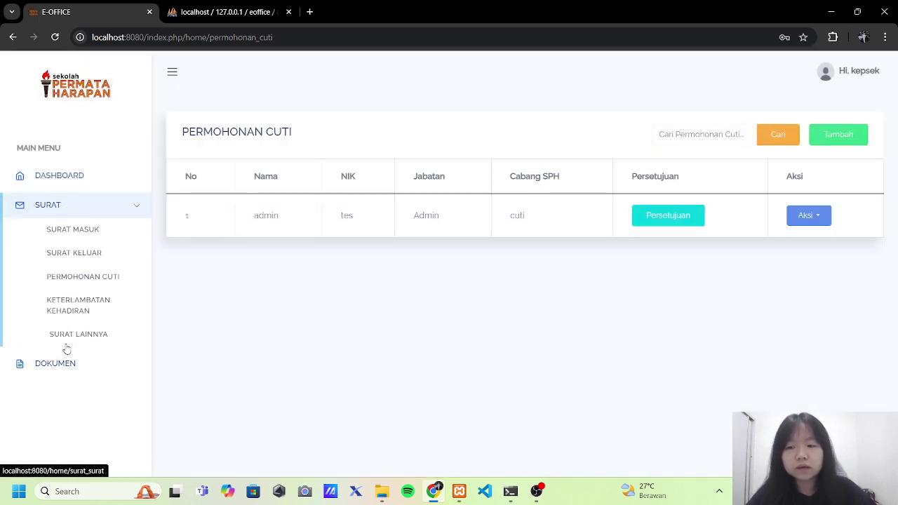
click(65, 366)
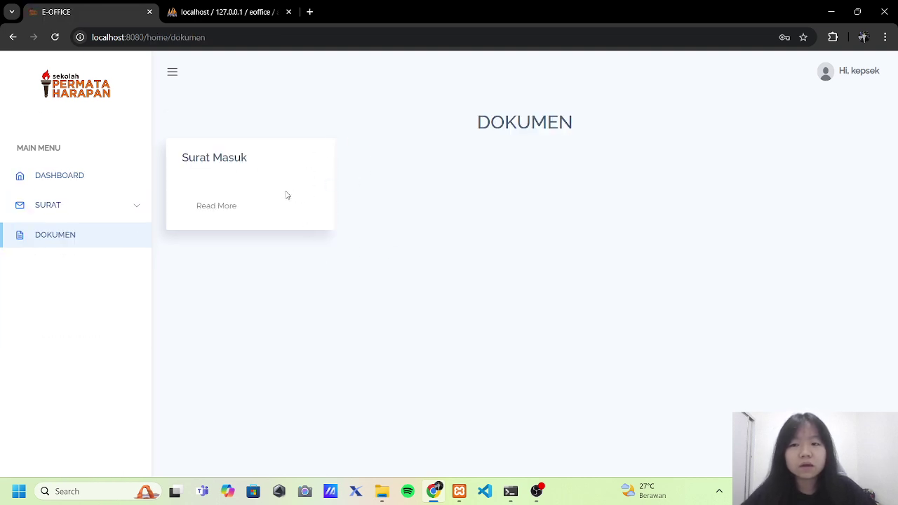
click(221, 210)
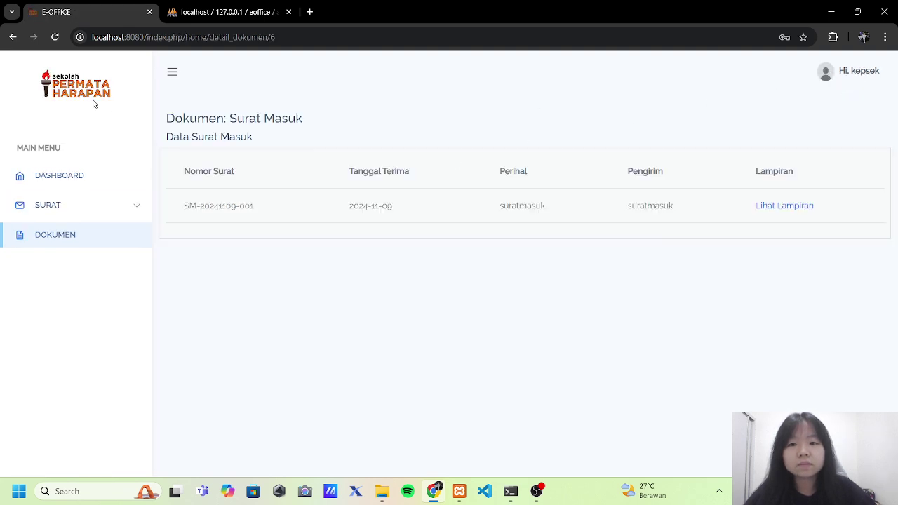
click(12, 37)
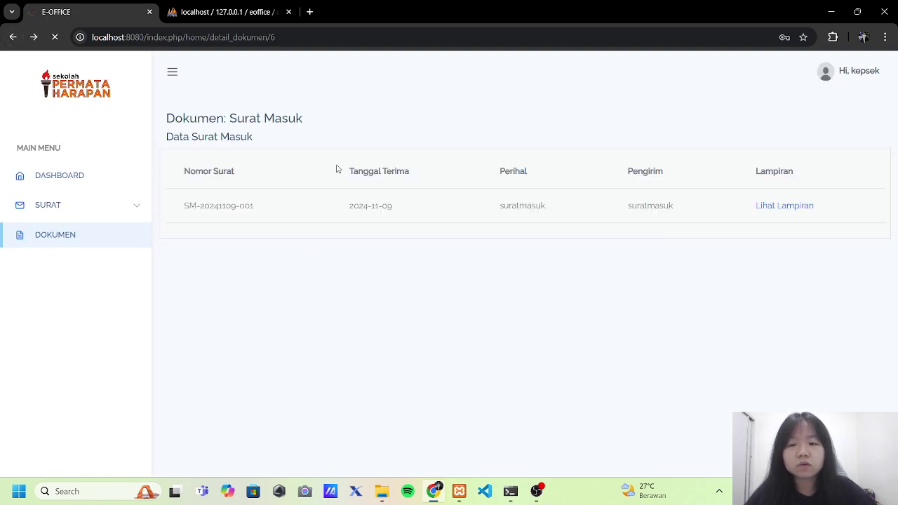
- Log out of the kepsek account and sign in as yayasan with the account password, completing the reCAPTCHA check
click(861, 78)
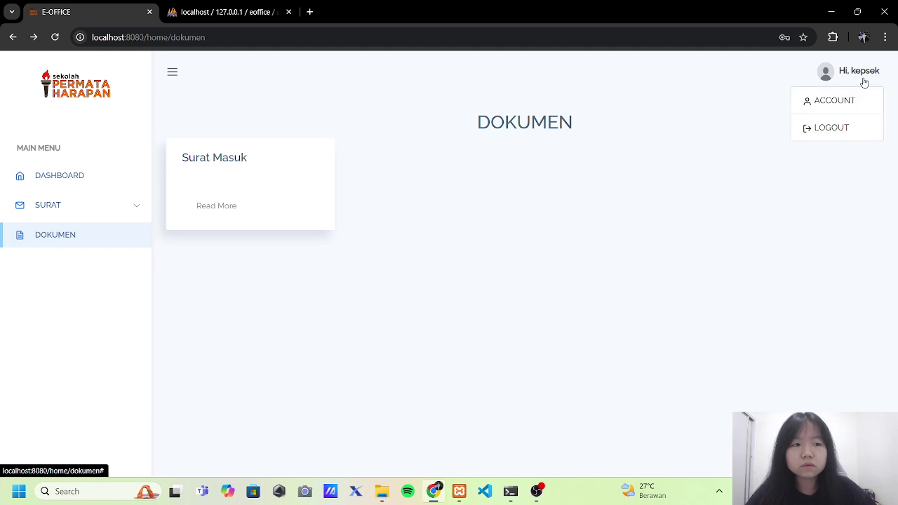
click(825, 128)
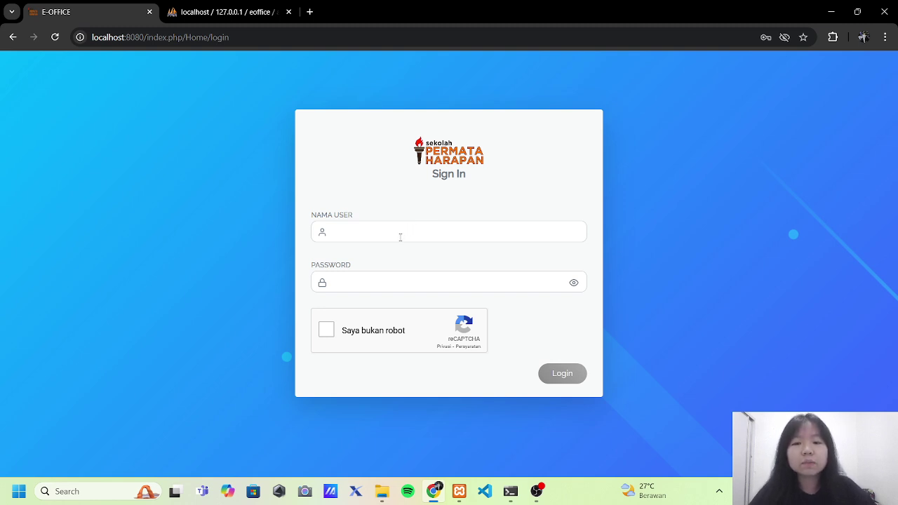
click(400, 237)
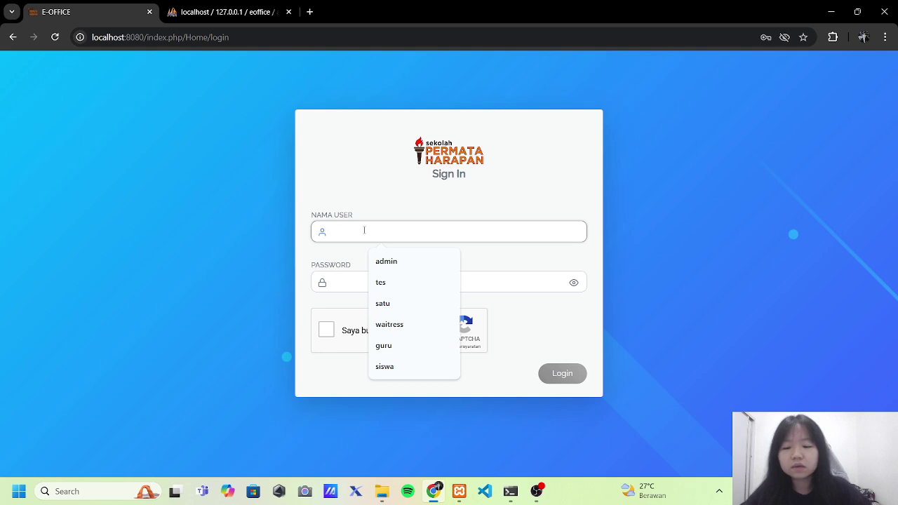
text(yaya)
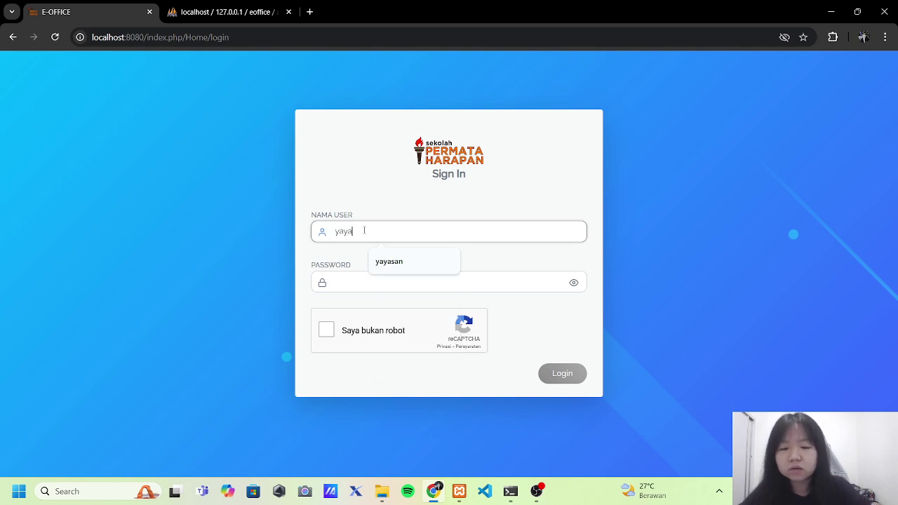
text(san)
key(Tab)
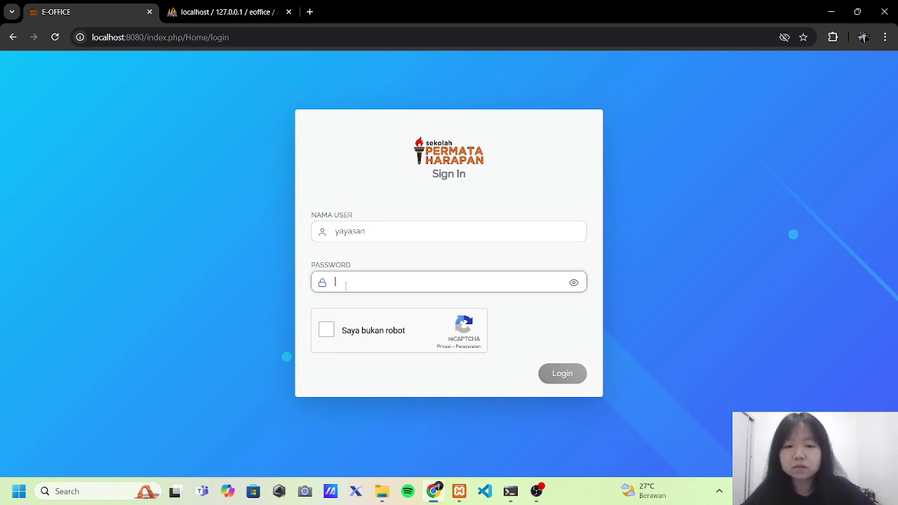
text(1)
click(326, 329)
click(561, 381)
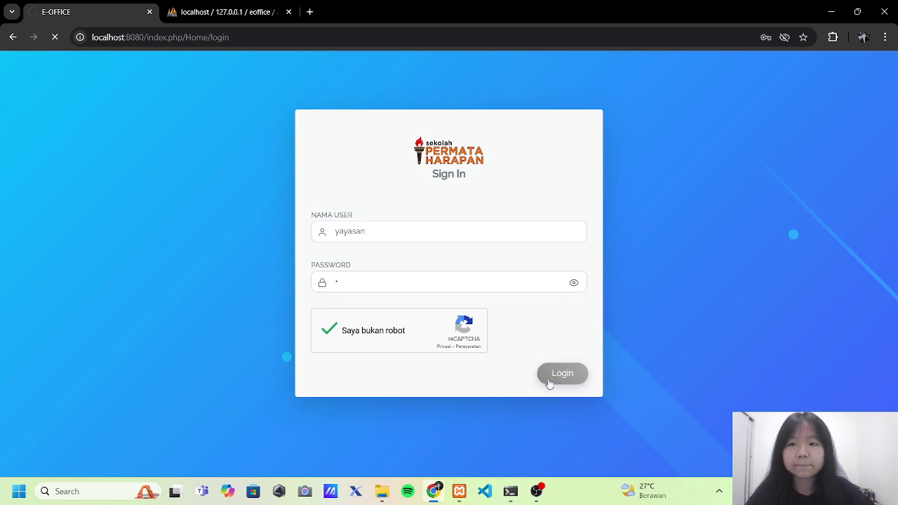
click(547, 379)
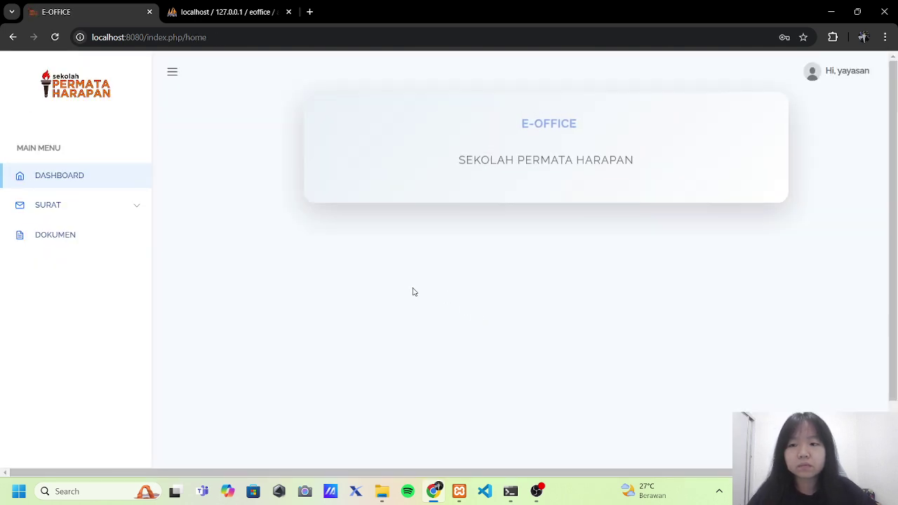
- View the Surat Masuk, Permohonan Cuti and Dokumen pages available to the yayasan account
click(91, 204)
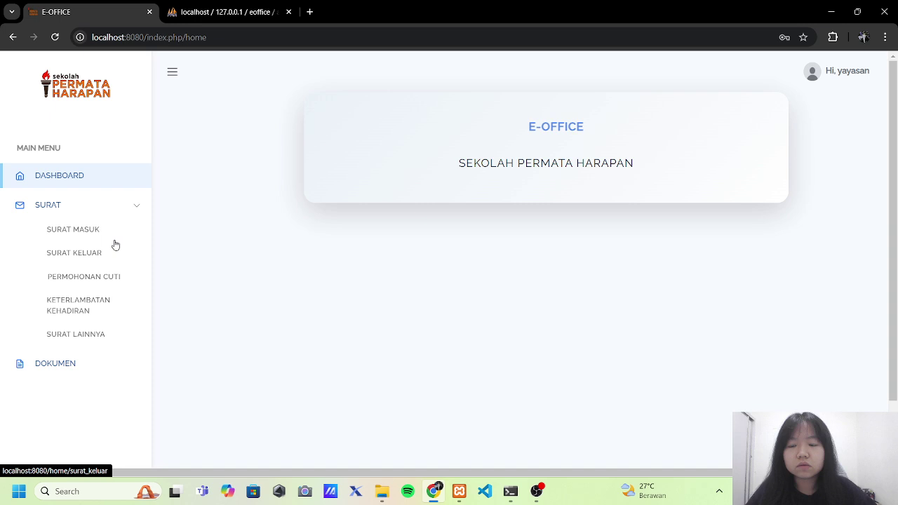
click(50, 231)
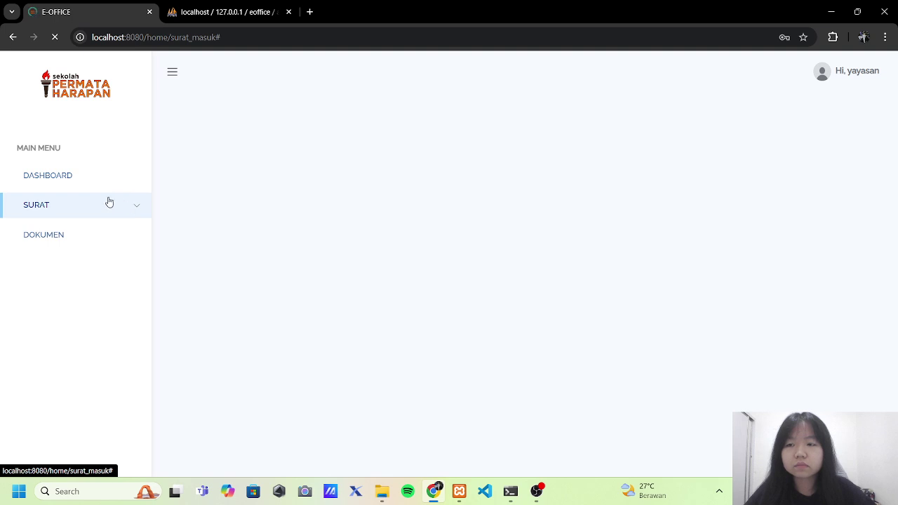
click(128, 206)
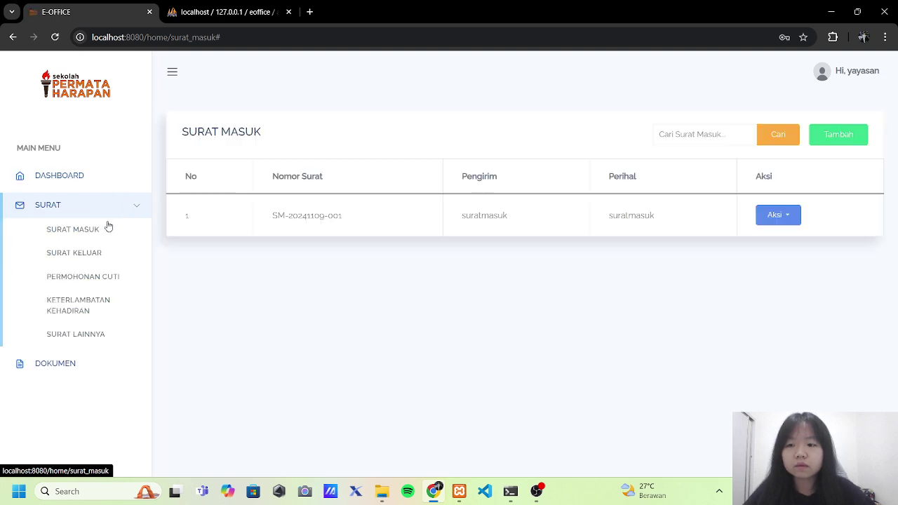
click(94, 280)
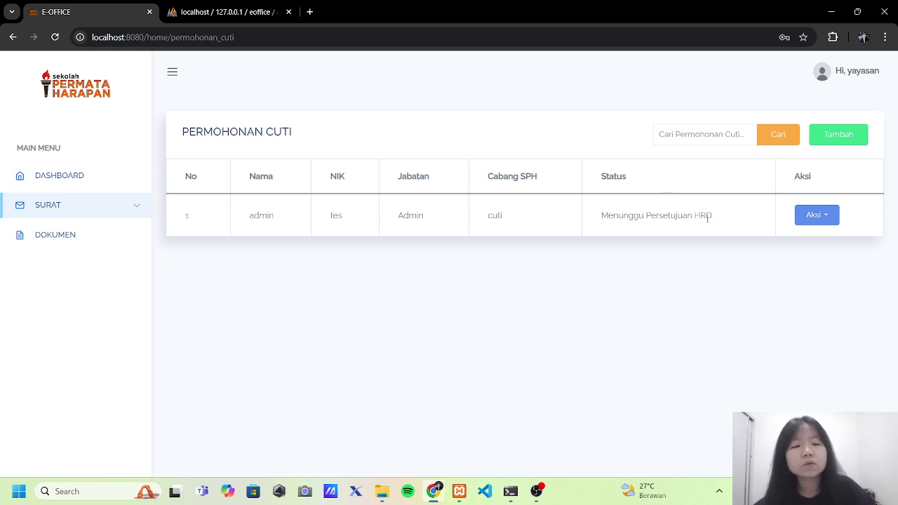
click(73, 237)
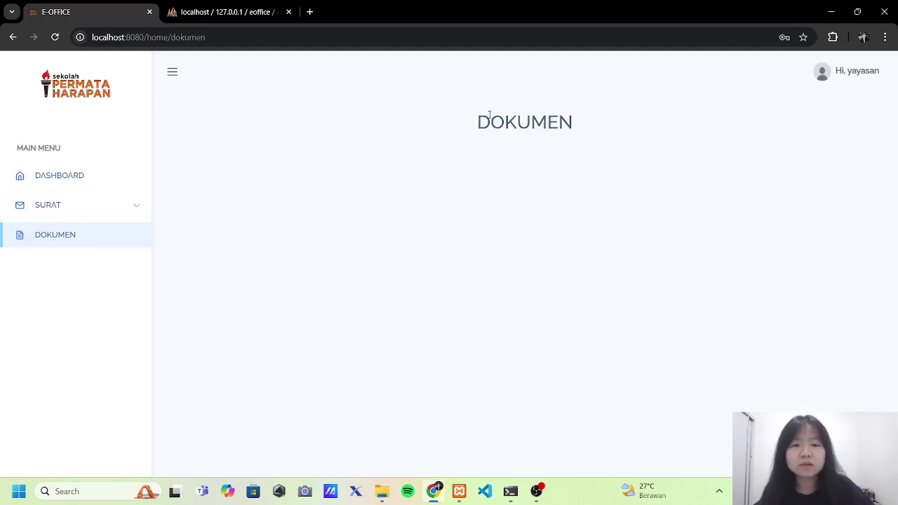
- Log out of the yayasan account and sign in as guru with the account password, completing the reCAPTCHA check
click(836, 73)
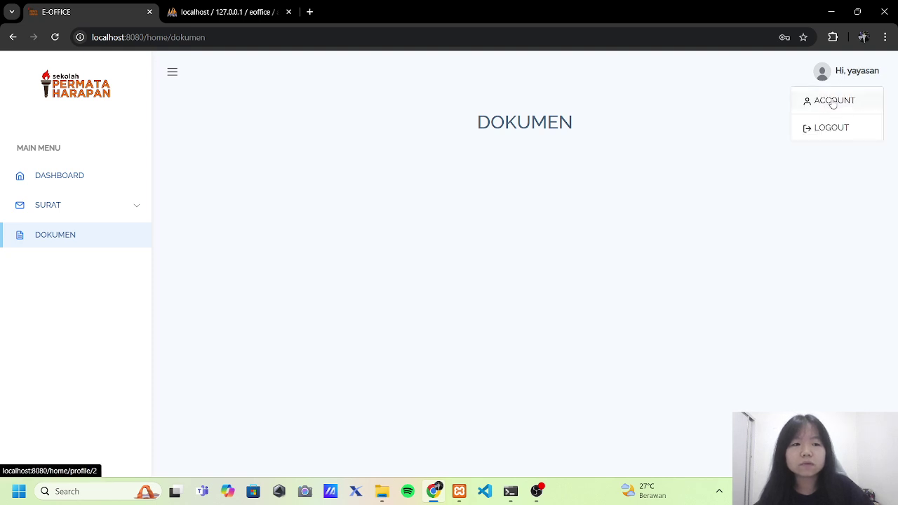
click(821, 128)
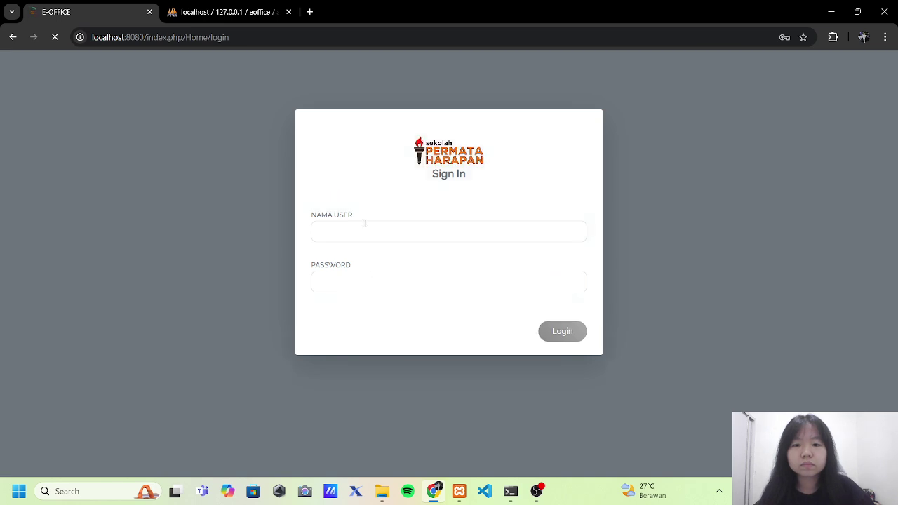
click(364, 228)
text(guru)
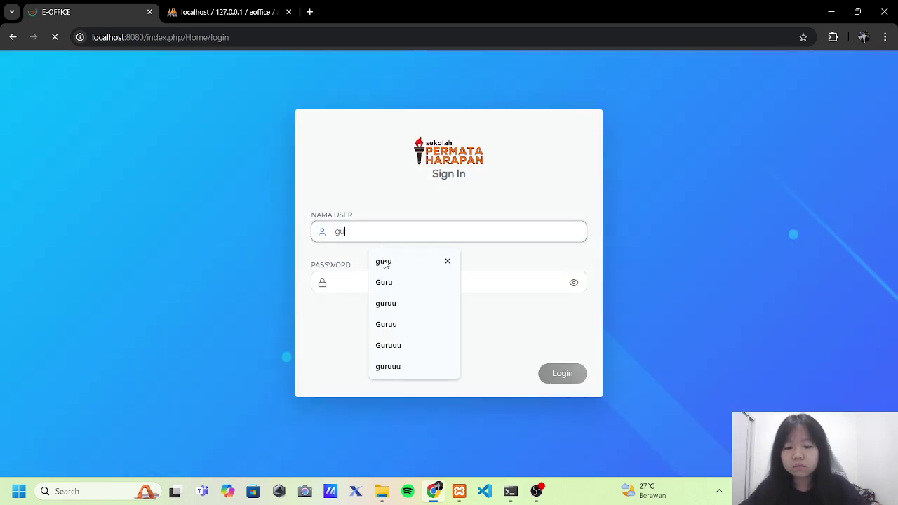
click(352, 280)
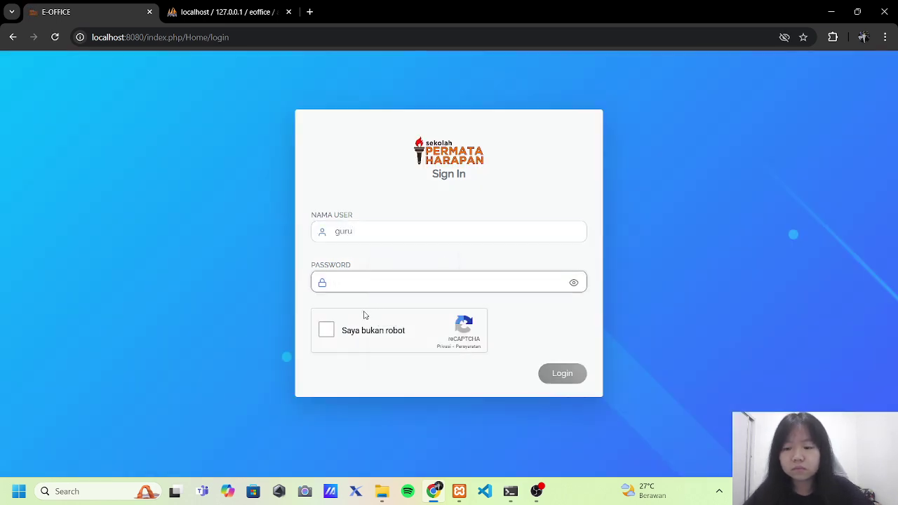
text(1)
click(326, 330)
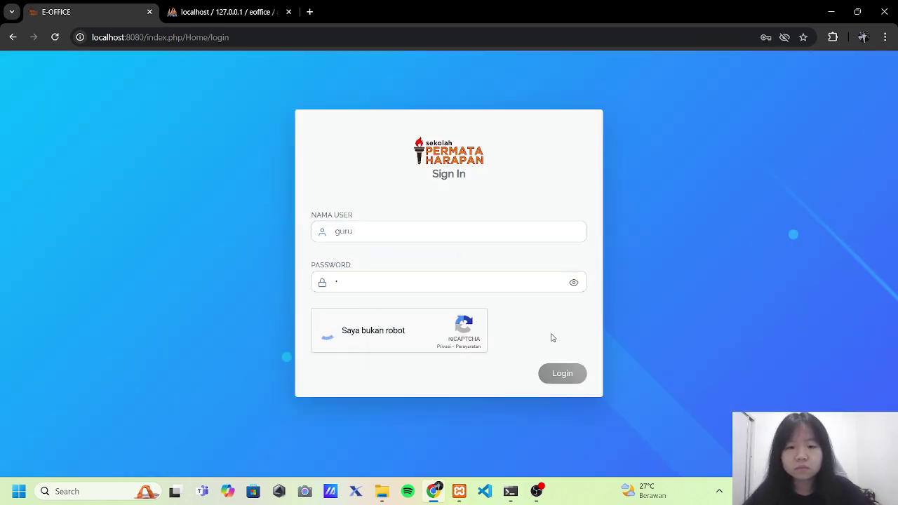
click(561, 375)
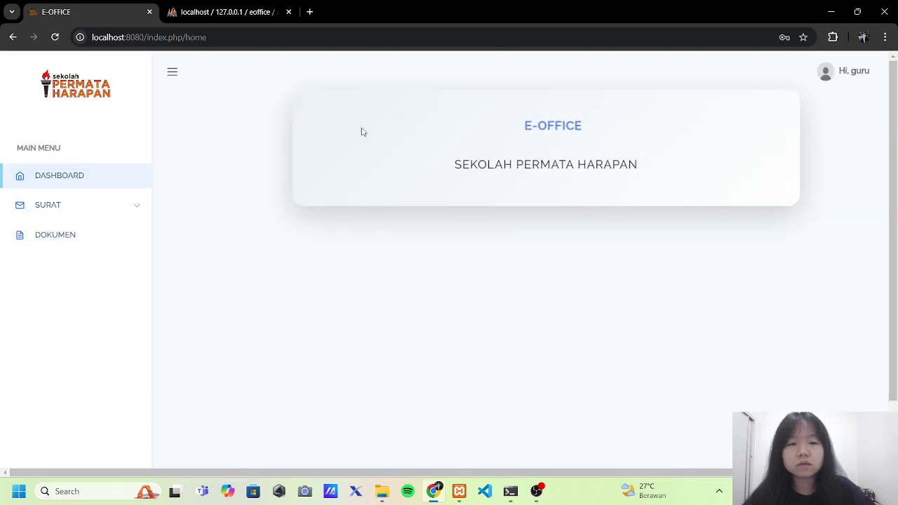
- View the Permohonan Cuti and Keterlambatan Kehadiran pages available to the guru account
click(127, 202)
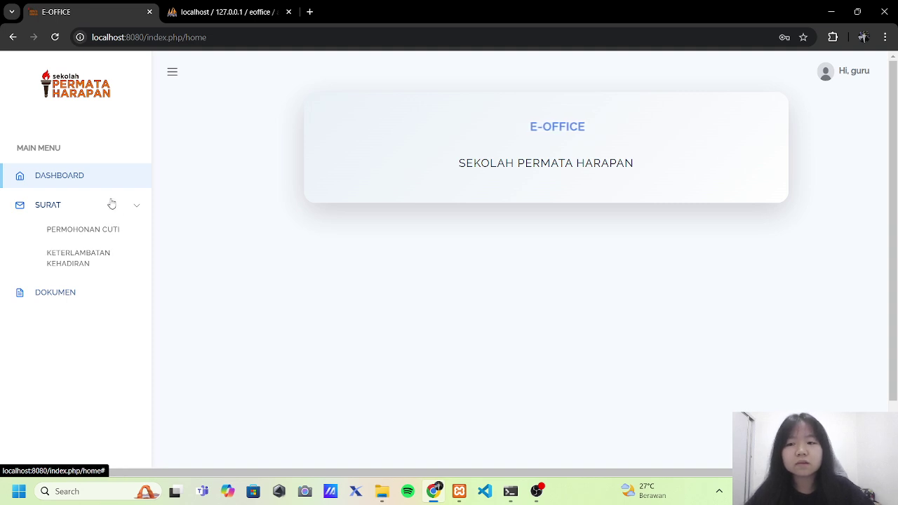
click(70, 239)
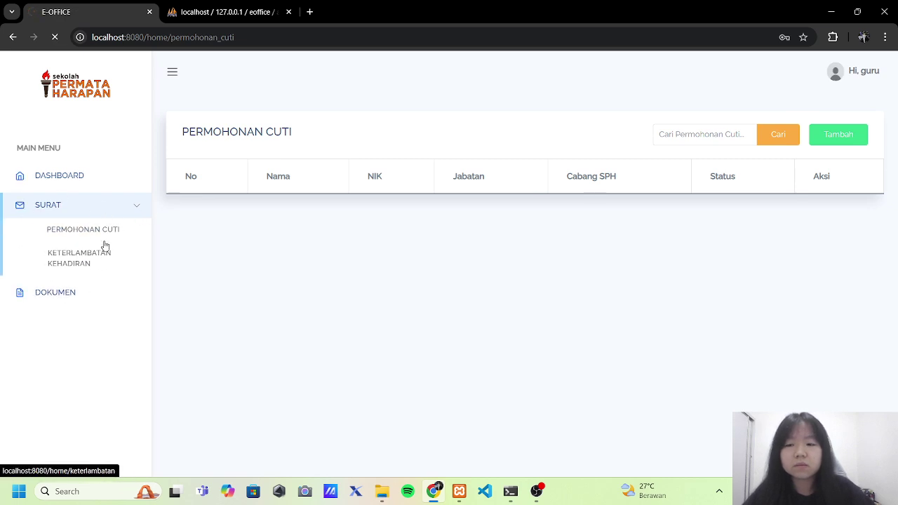
click(57, 304)
click(112, 261)
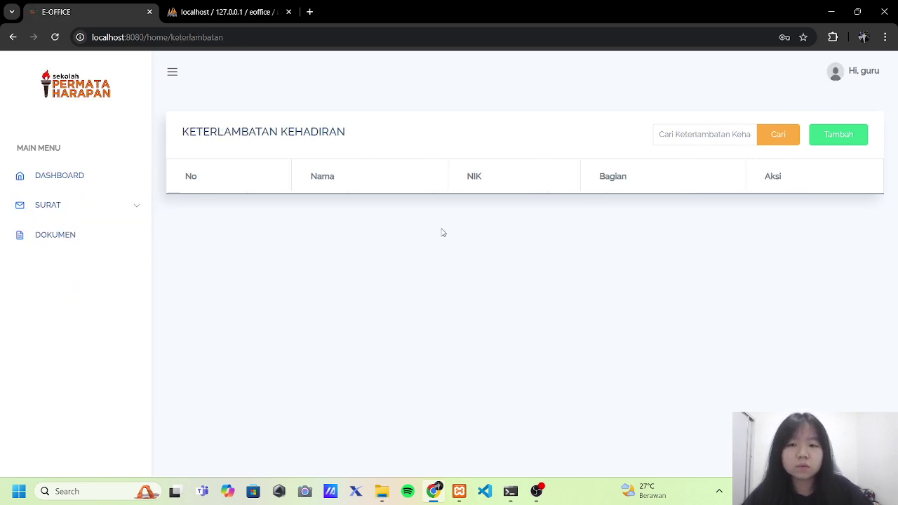
- Open the guru account's user options and log out of the account
click(845, 71)
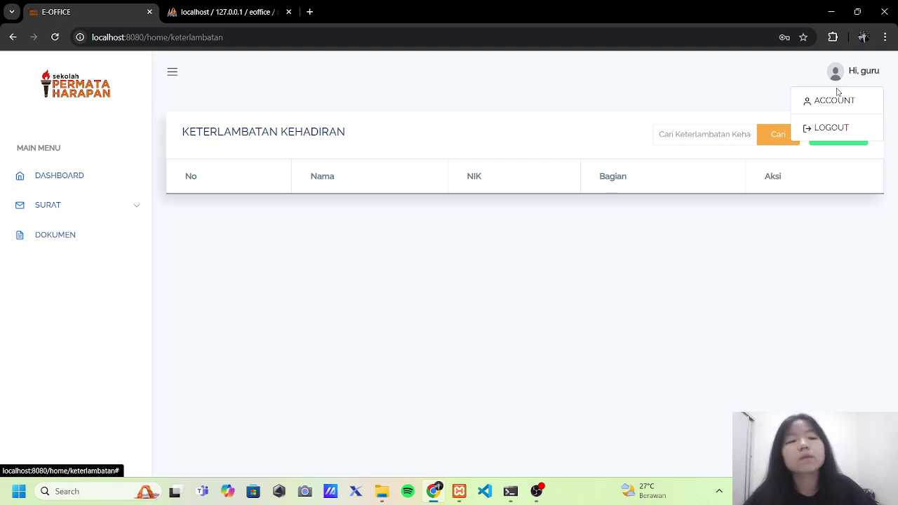
click(550, 311)
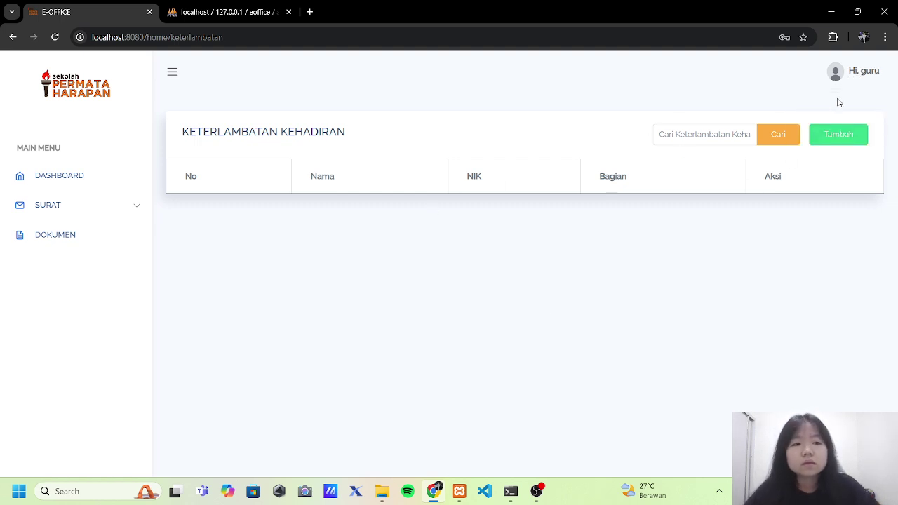
click(856, 74)
click(823, 129)
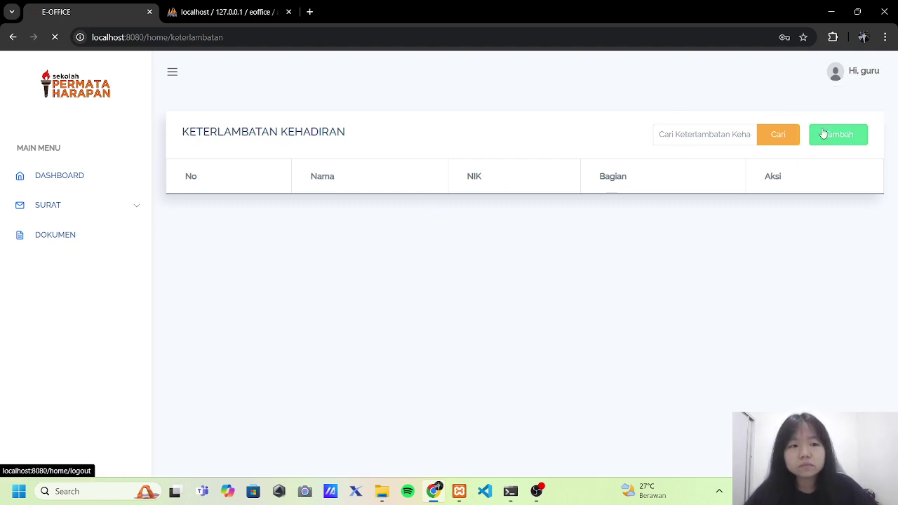